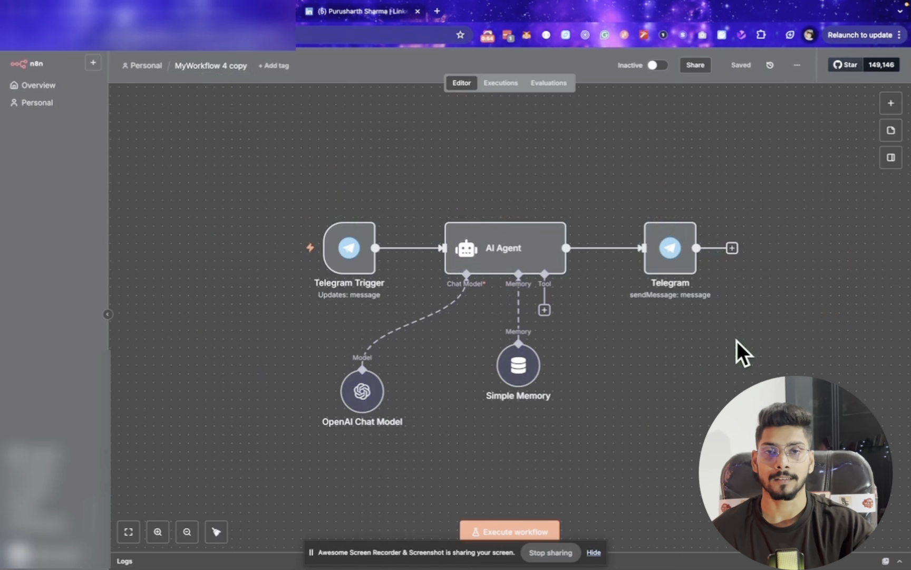
Rename the workflow as LinkedINAutmation
mouse_move(369, 245)
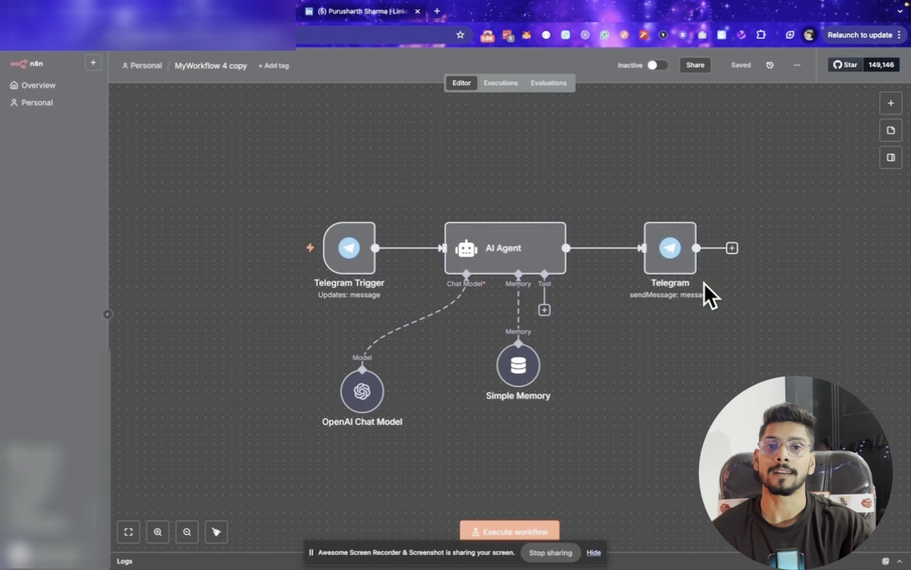
click(211, 65)
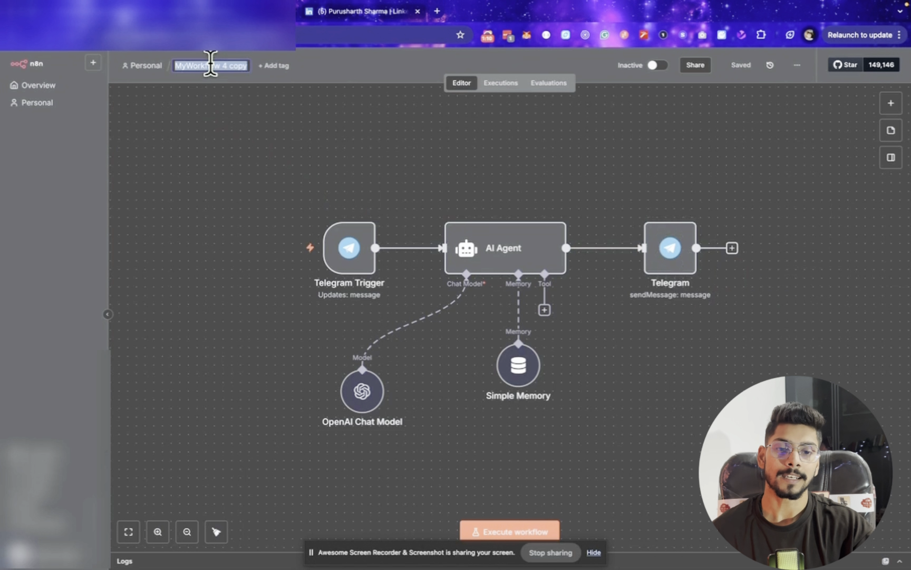
text(LinkedINAutmation)
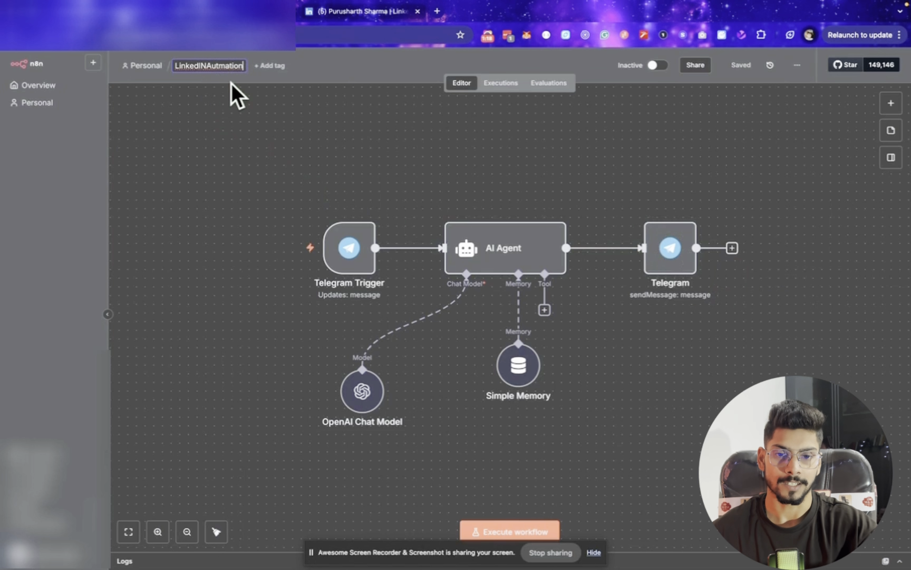
click(612, 174)
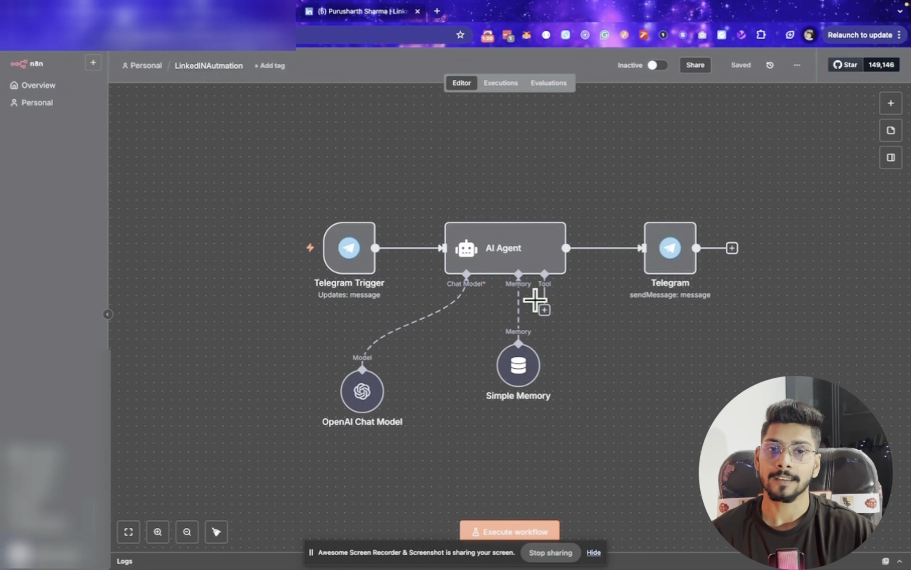
Shift the Simple Memory node away from below the Tool connector and add a LinkedIn "Create a post" node
drag(526, 375, 488, 391)
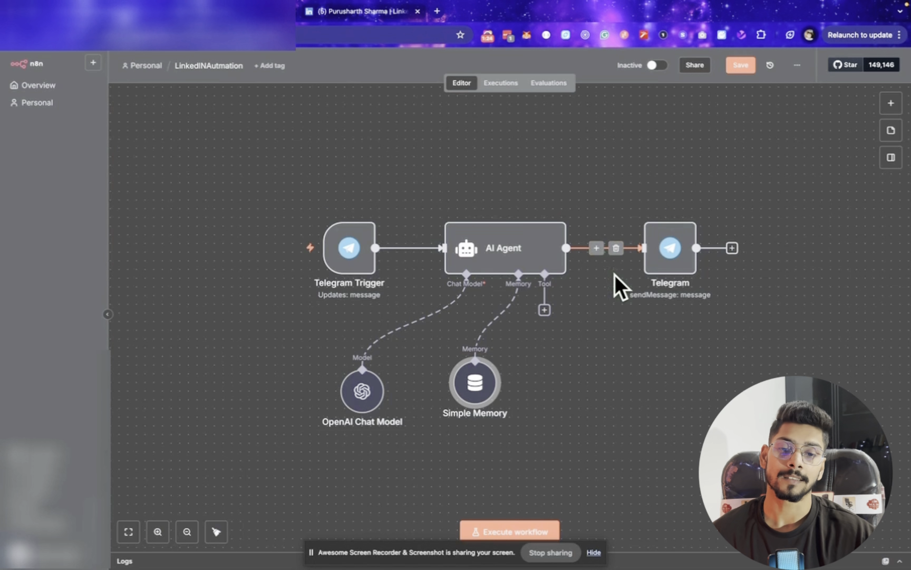
click(891, 103)
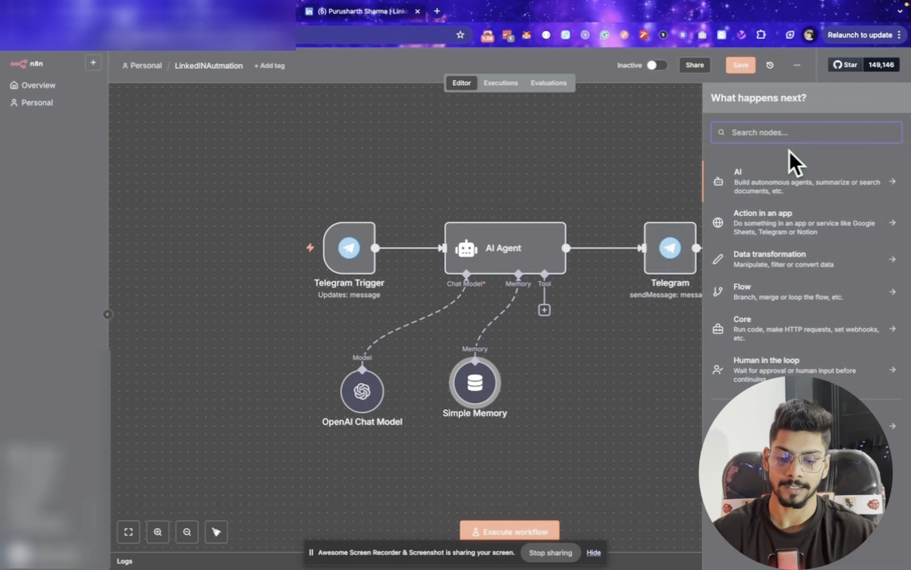
text(link)
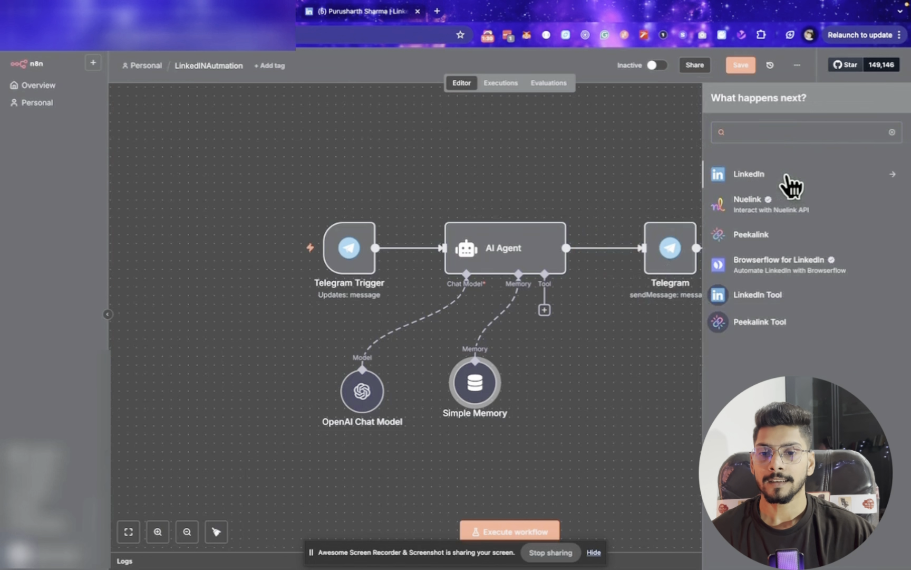
click(785, 175)
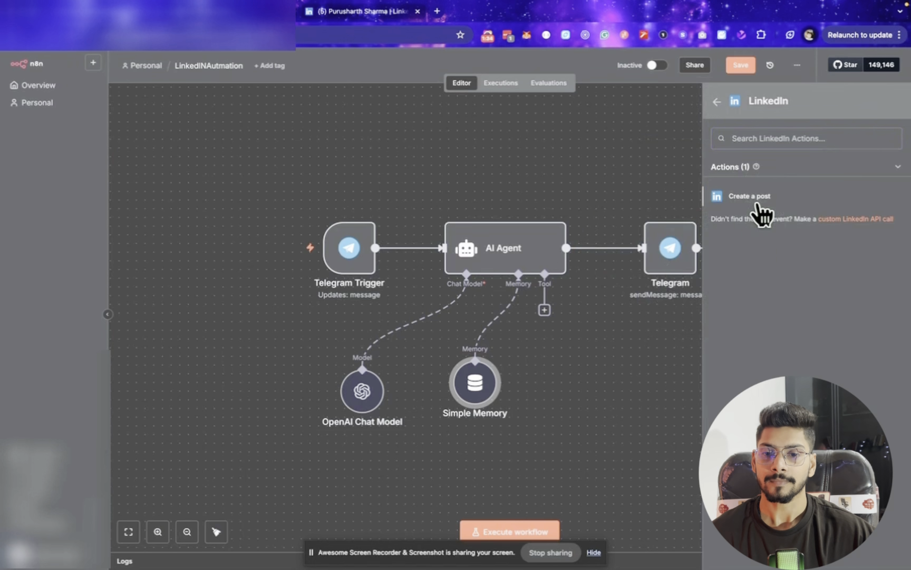
click(759, 203)
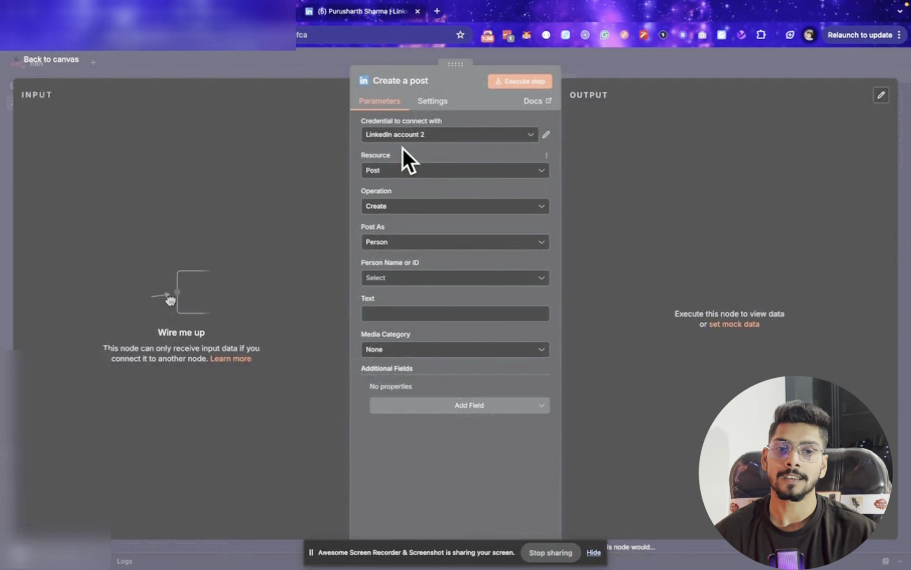
Review the connection details of the LinkedIn account 2 credential, including its Client ID and Client Secret fields
click(547, 136)
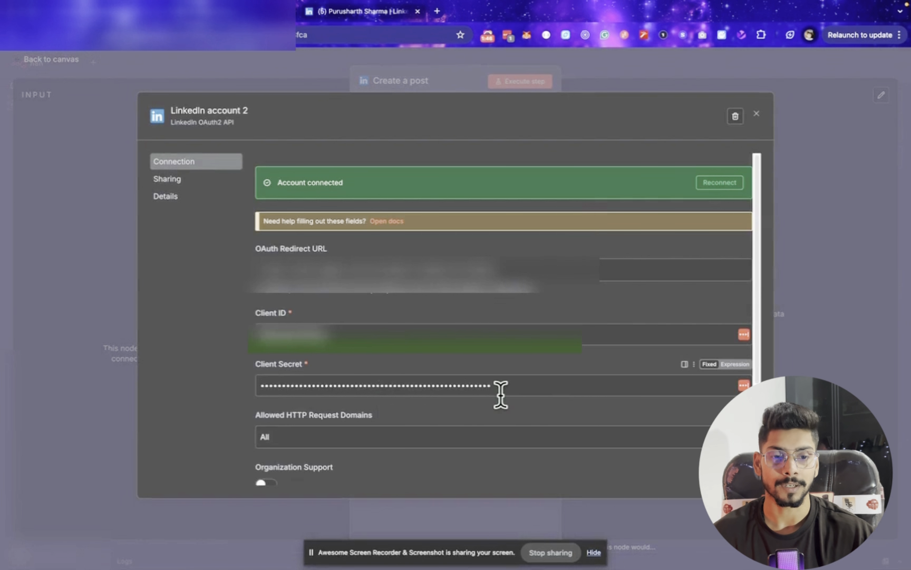
drag(253, 317, 299, 316)
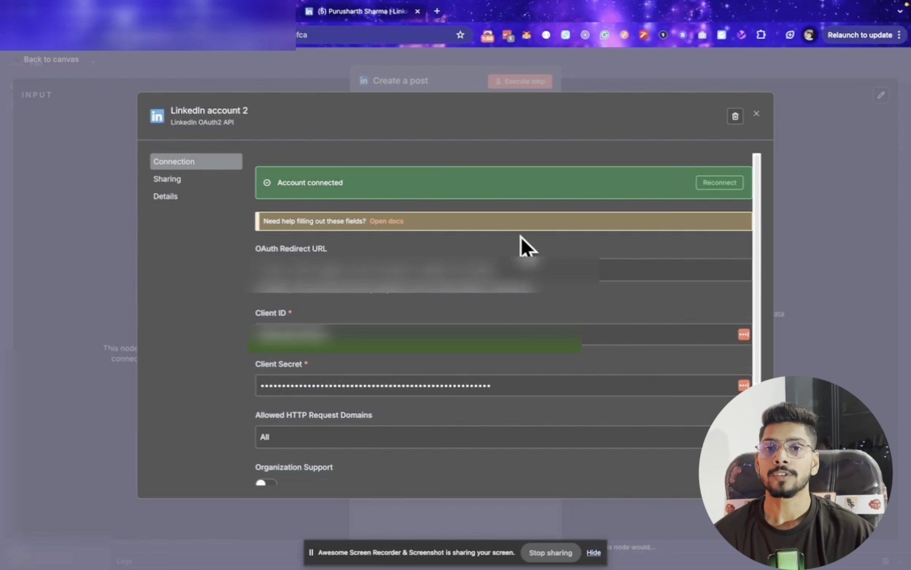
click(756, 113)
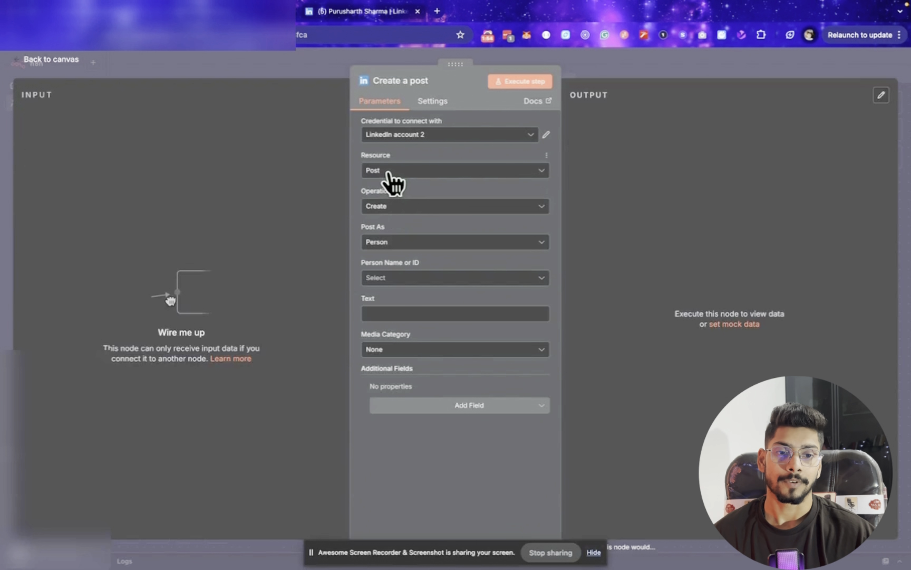
Keep Post as the resource and Create as the operation in the LinkedIn node
click(422, 174)
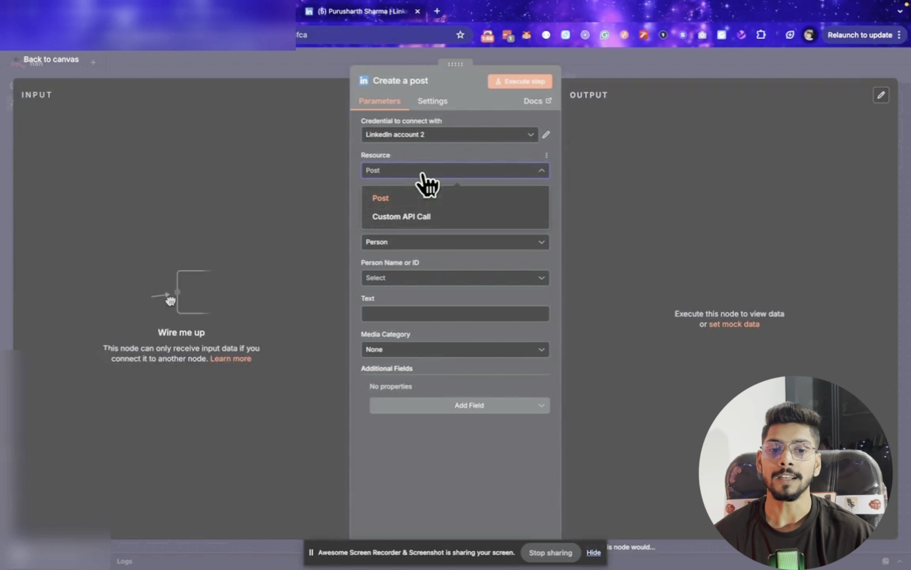
click(432, 195)
click(416, 211)
click(431, 211)
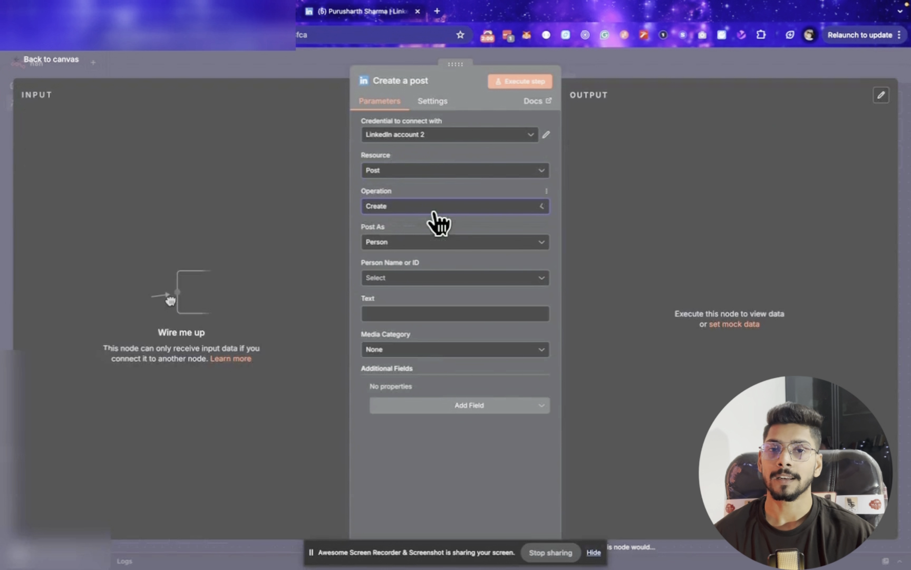
click(434, 211)
click(318, 242)
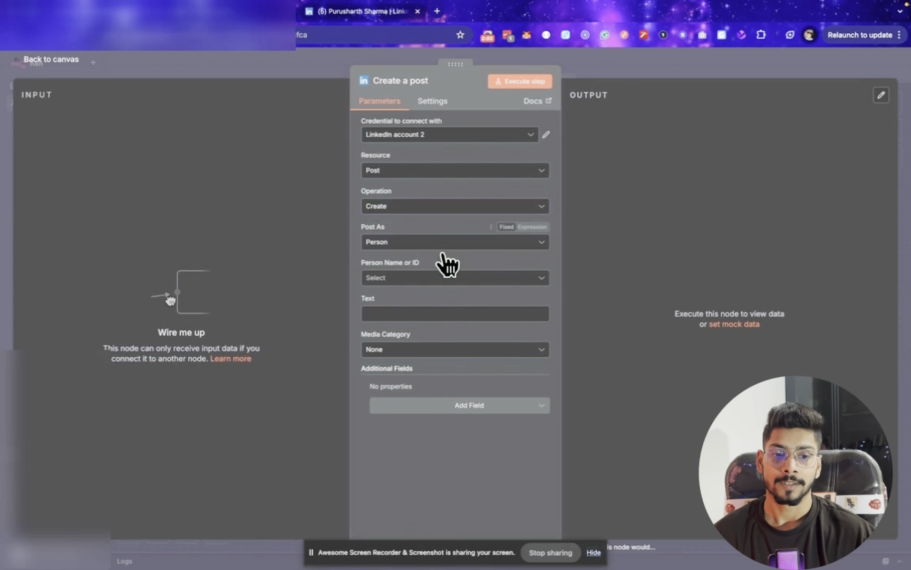
Set the LinkedIn node to post as Person and select the account holder's name
click(436, 246)
click(436, 246)
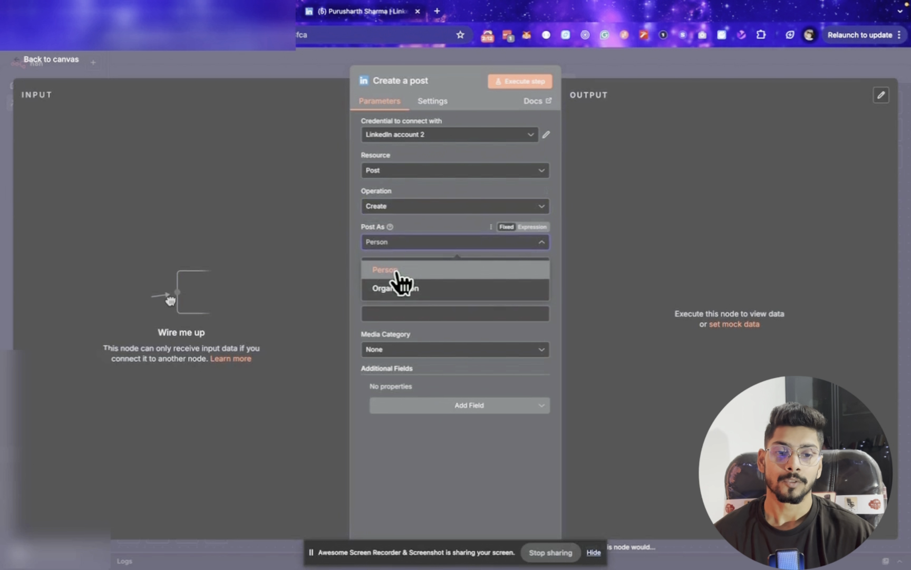
click(425, 272)
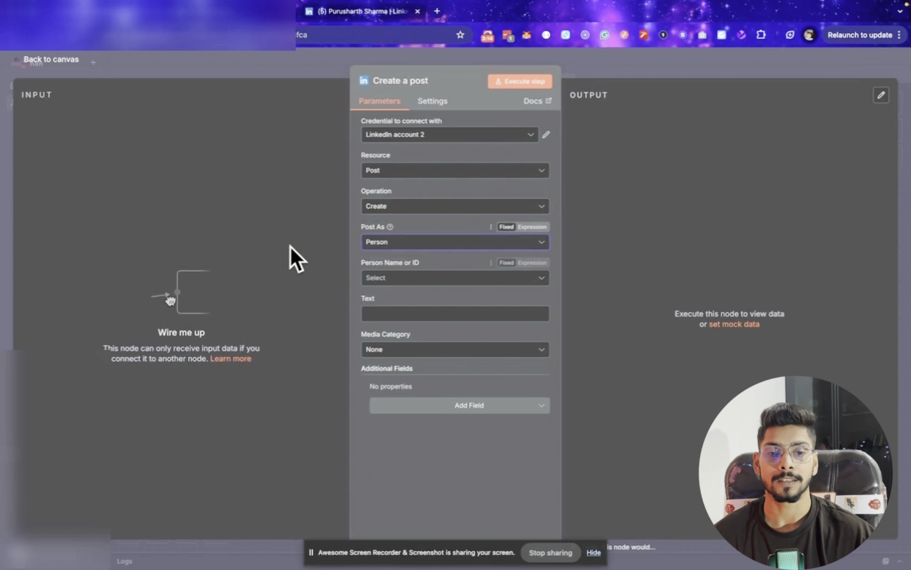
click(411, 280)
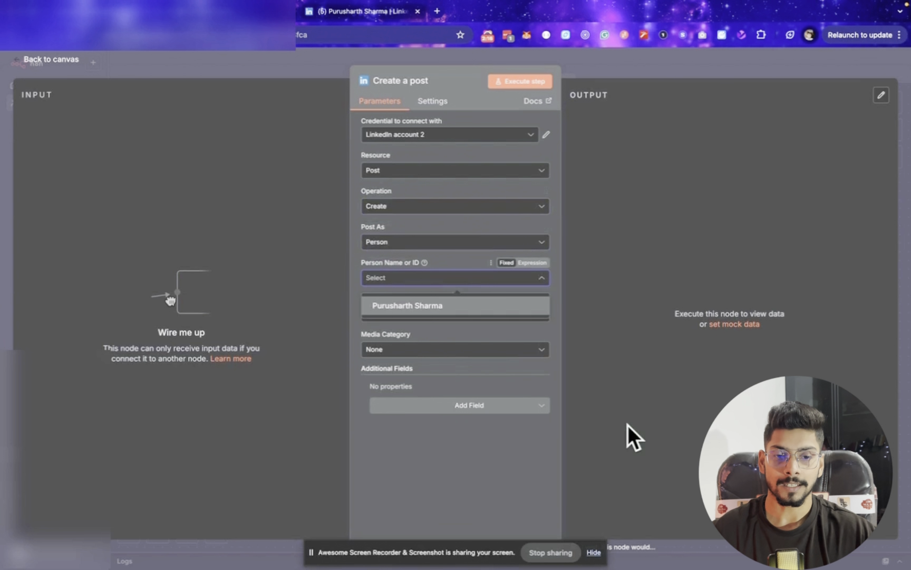
click(490, 306)
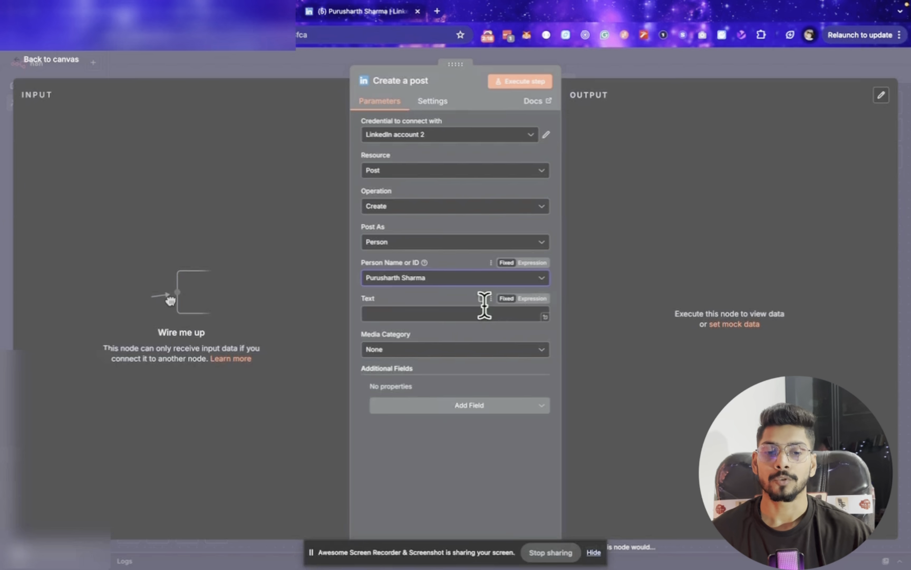
Enter "Sample Post content" as the LinkedIn post's text and return to the canvas
drag(376, 303, 344, 303)
click(345, 296)
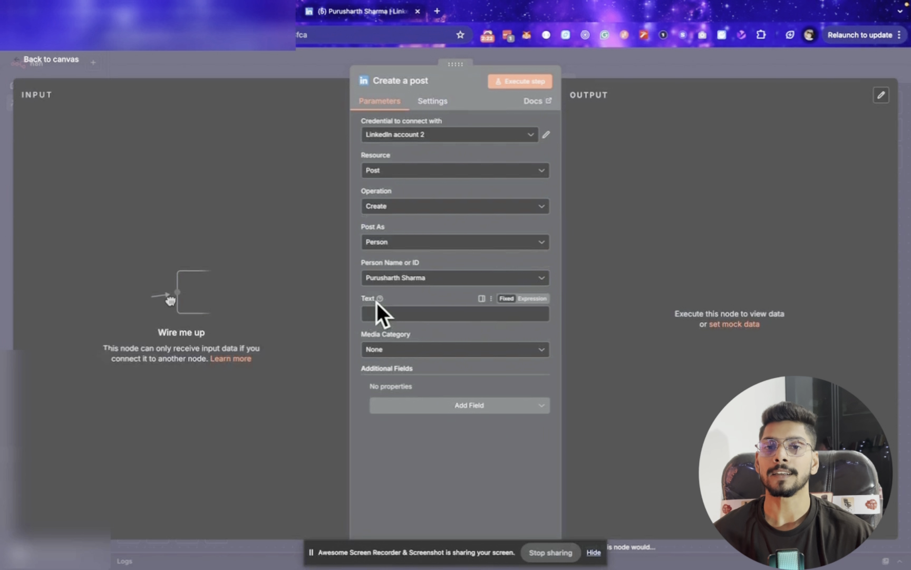
click(460, 312)
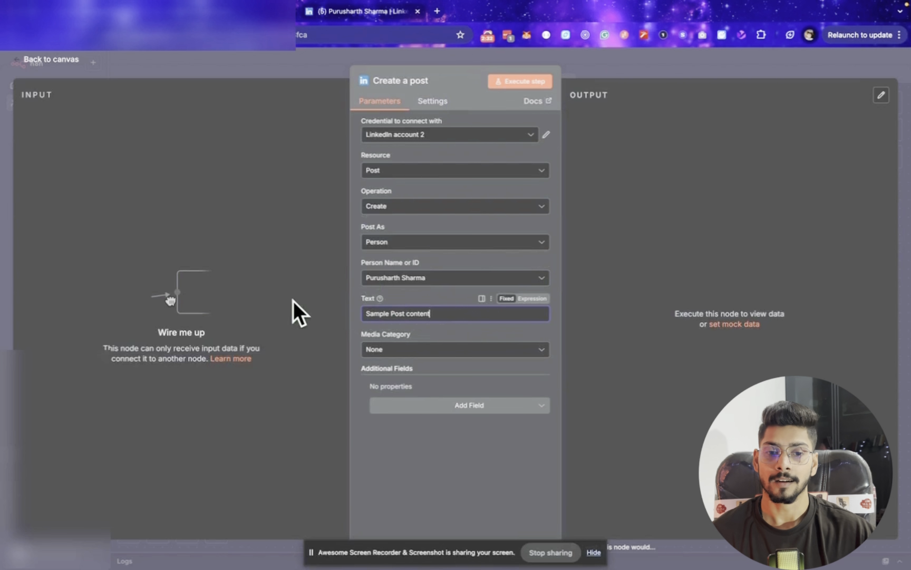
click(50, 60)
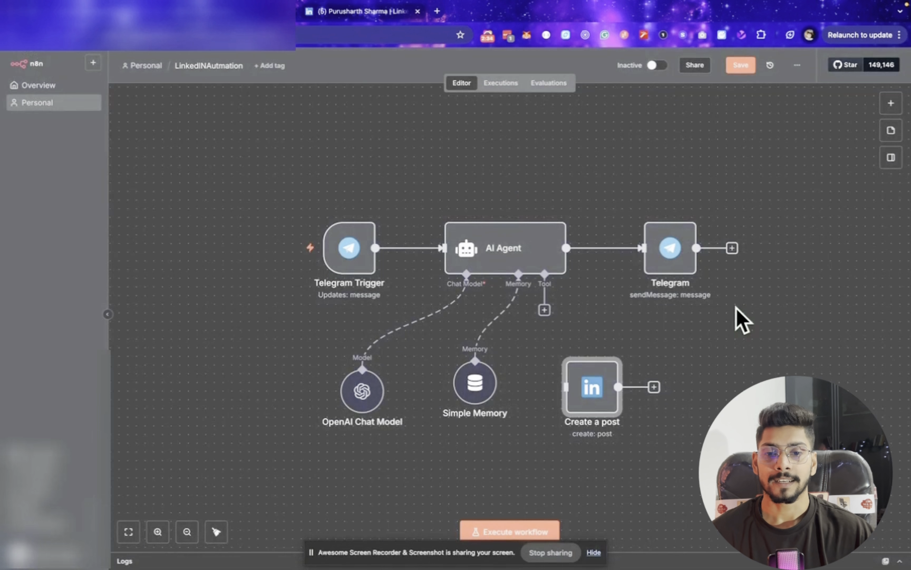
Move the Telegram message node farther from the AI Agent and bring the Create a post node up between them
drag(671, 255, 758, 246)
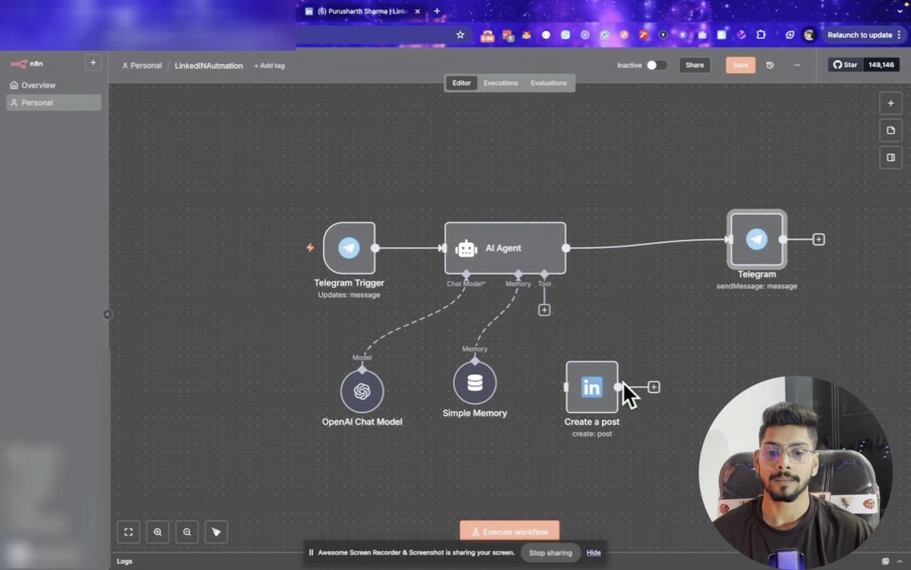
drag(605, 381, 643, 344)
drag(759, 249, 784, 266)
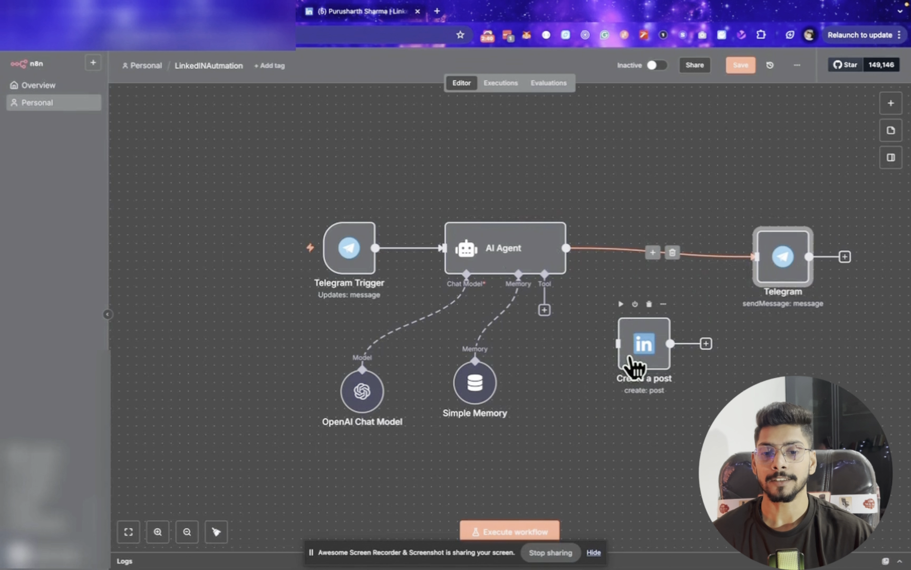
Remove the AI Agent–Telegram connection and wire the Create a post node between the AI Agent and the Telegram message node
mouse_move(689, 267)
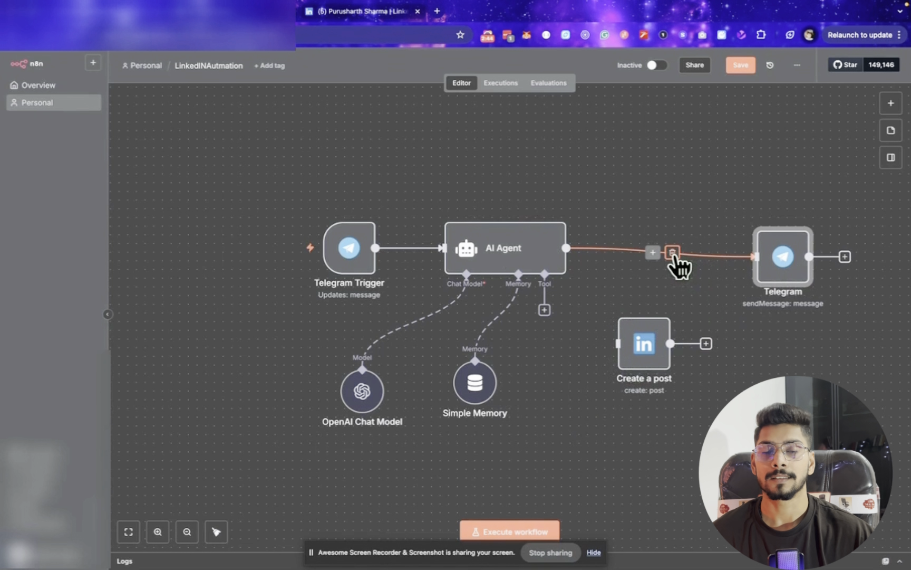
click(673, 252)
drag(662, 356, 680, 260)
drag(583, 243, 651, 248)
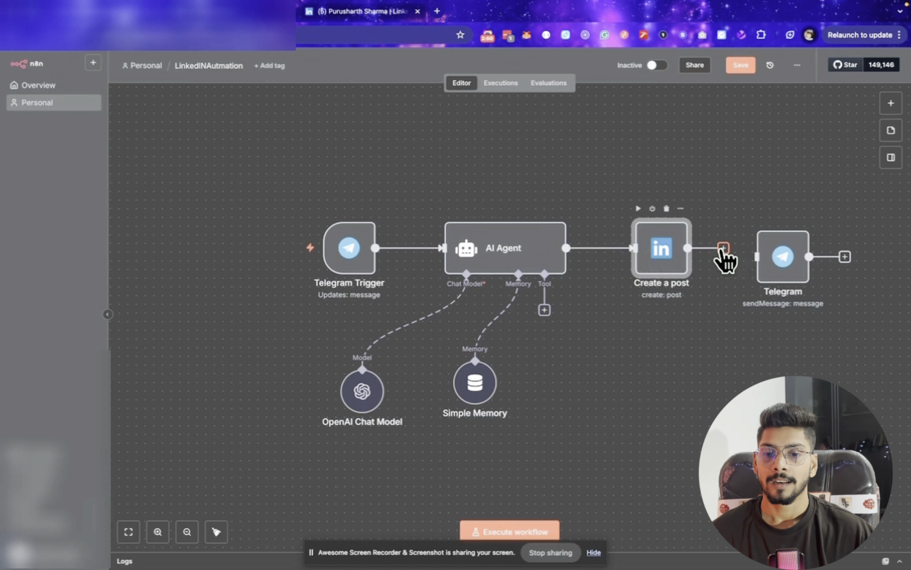
drag(723, 250, 752, 258)
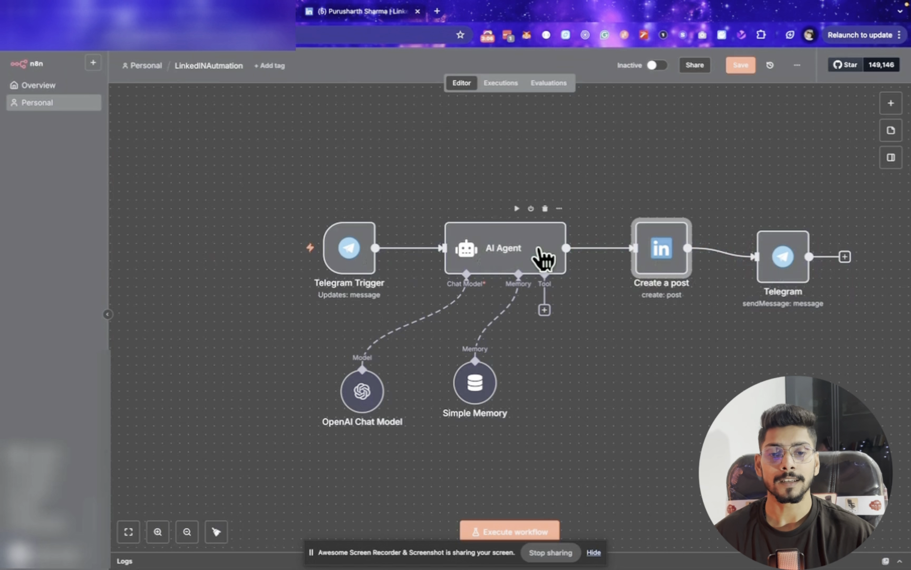
Replace the AI Agent's system message with the pasted content-writer prompt asking for posts of 300–400 words
click(506, 254)
double_click(547, 270)
double_click(430, 331)
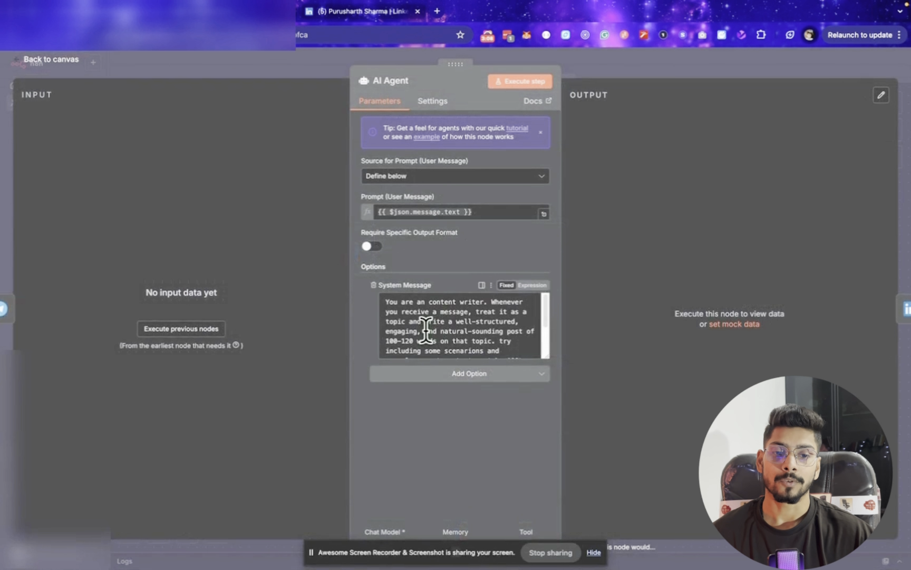
double_click(424, 311)
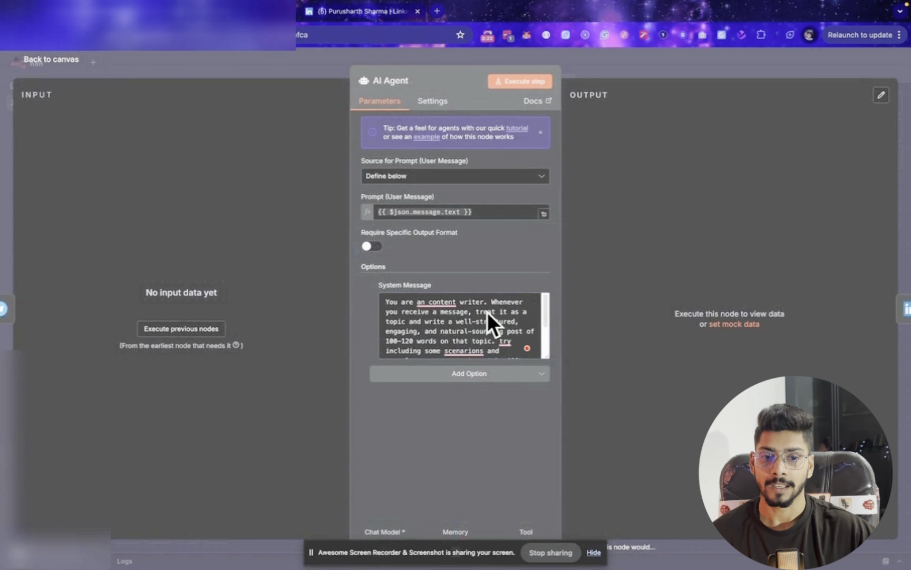
triple_click(474, 303)
key(ctrl+v)
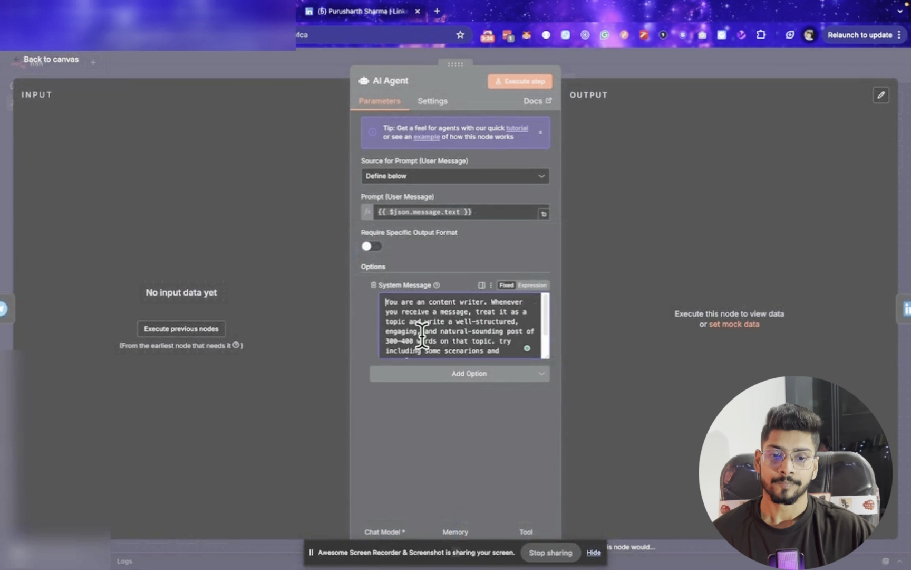
Change the system message's word count to 100-120 and append "post must be 100% humanize"
click(490, 302)
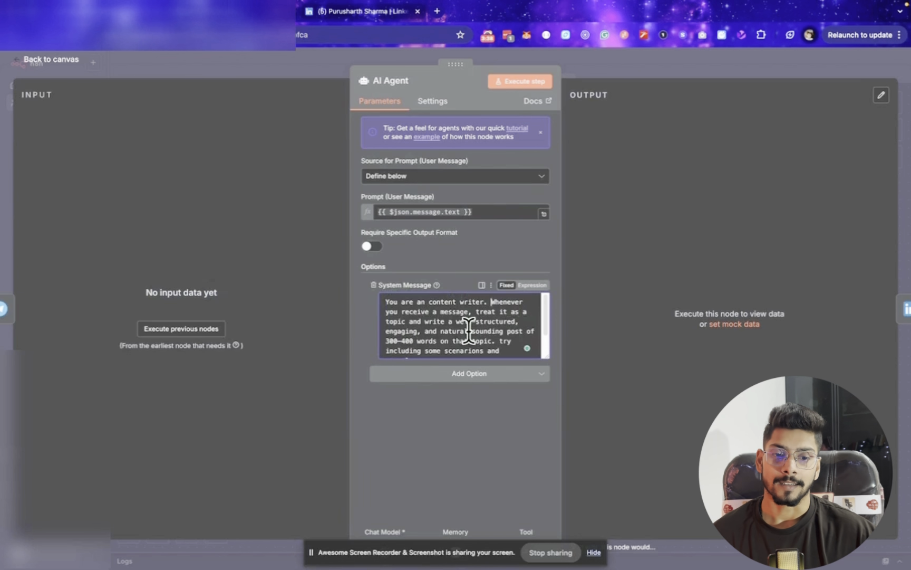
scroll(470, 326, down, 2)
click(387, 323)
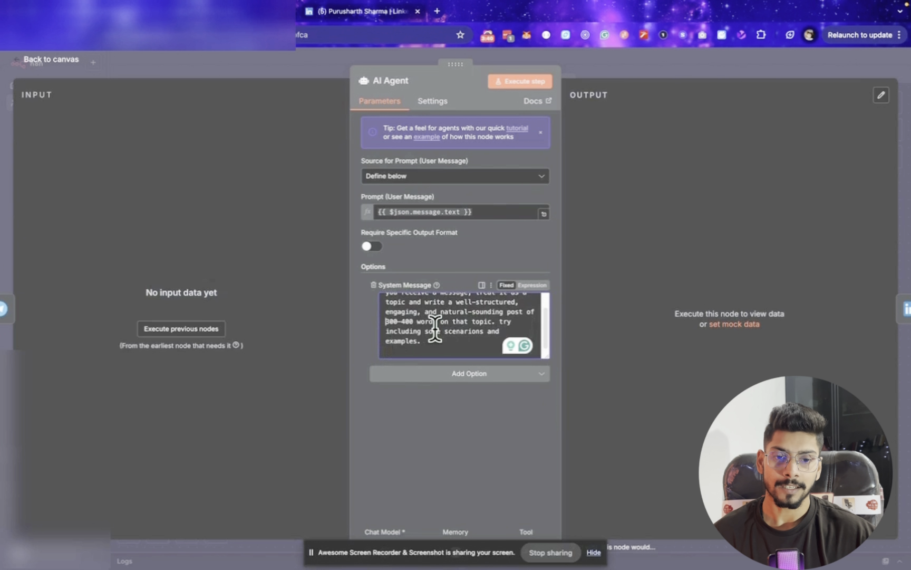
shift+click(413, 323)
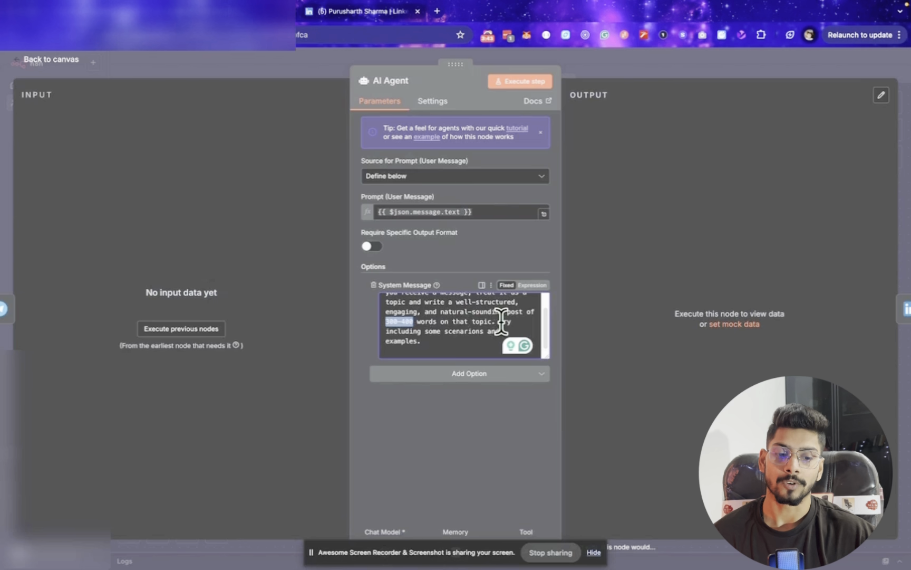
text(100-120)
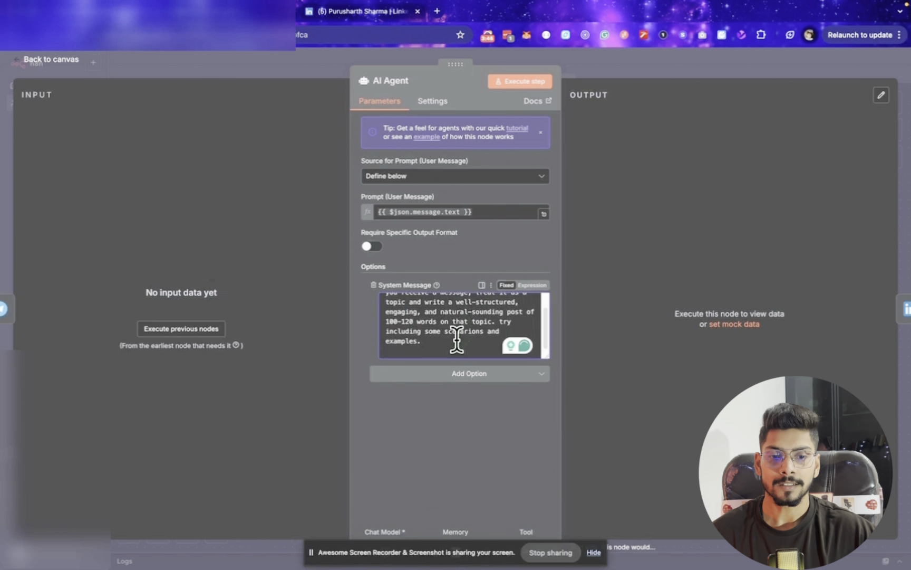
text(post must be 100% humanize)
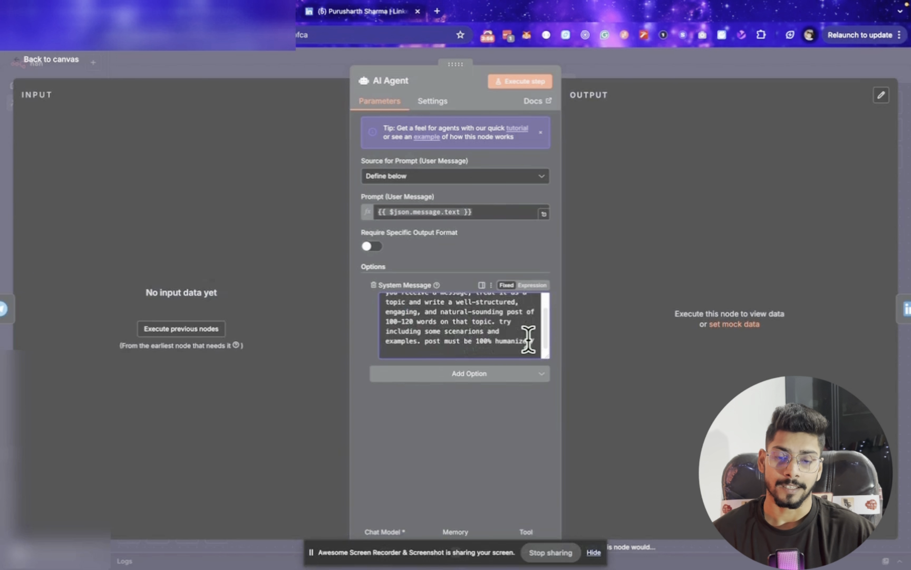
Finish the AI Agent's system message so it ends with "humanized/." and return to the workflow canvas
text(.)
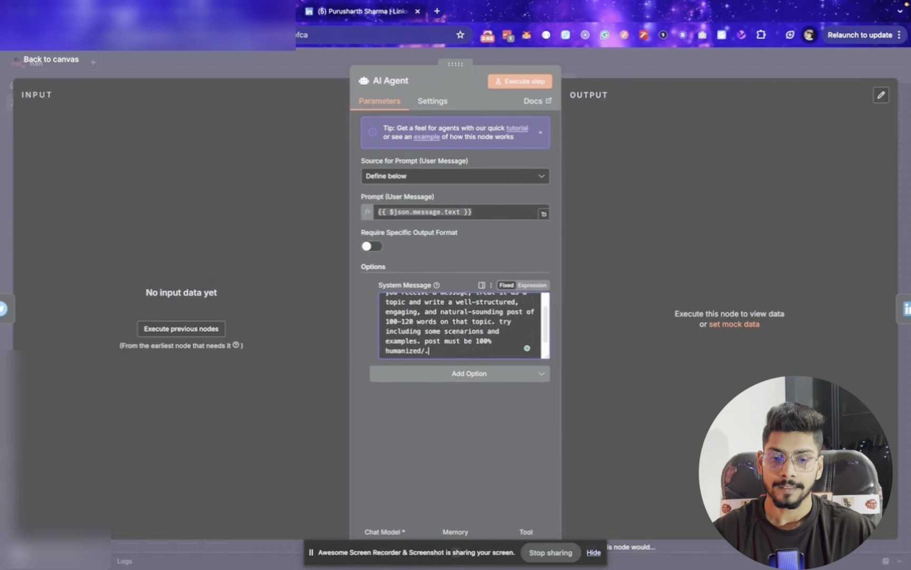
click(44, 62)
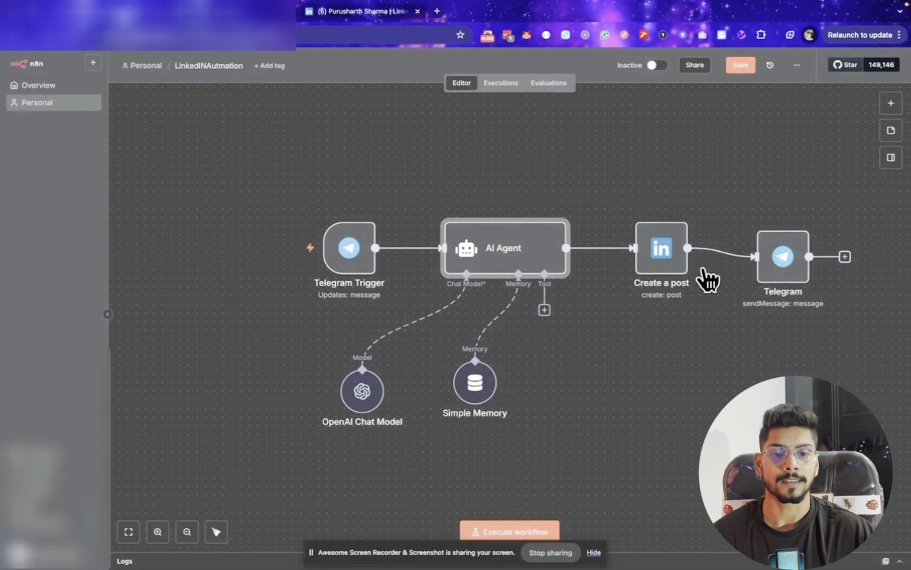
Review the text set in the LinkedIn Create a post node and in the Telegram send message node
double_click(675, 259)
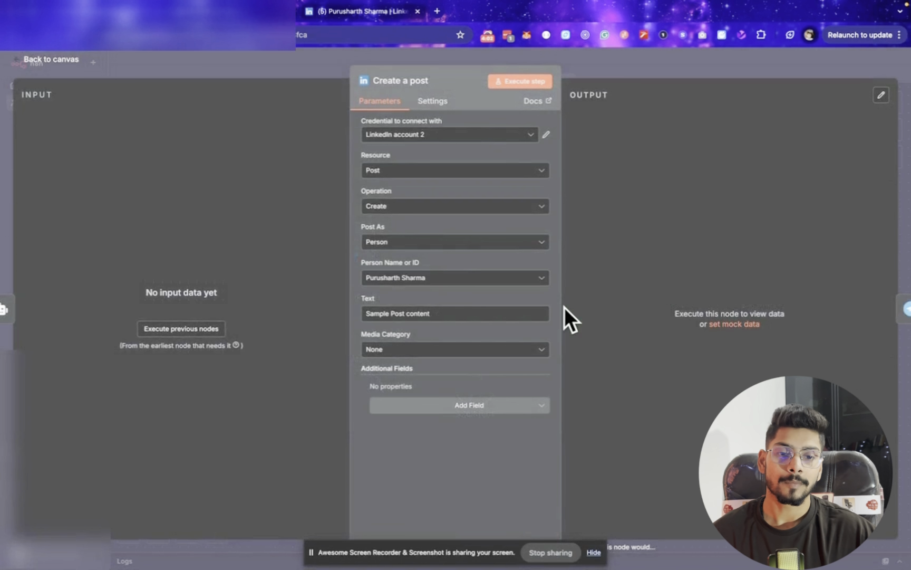
triple_click(431, 315)
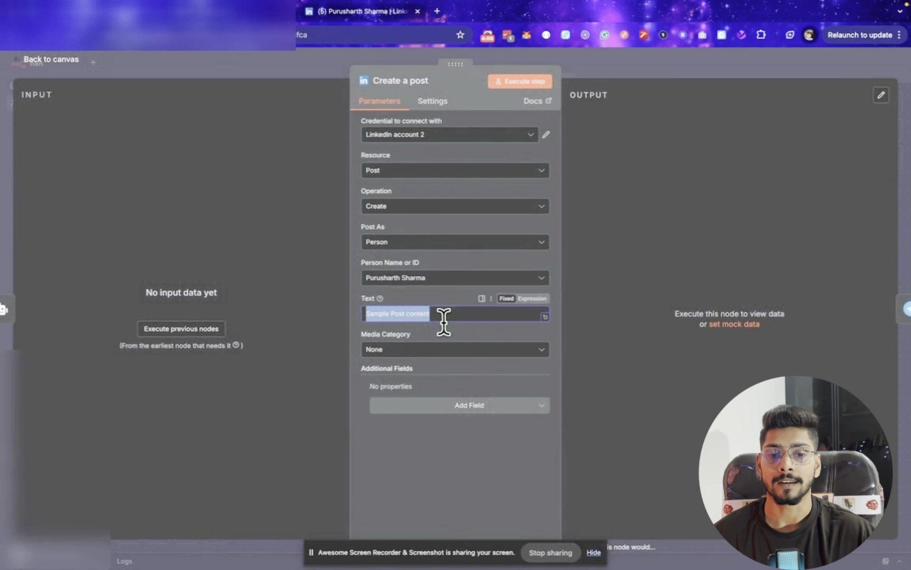
click(58, 61)
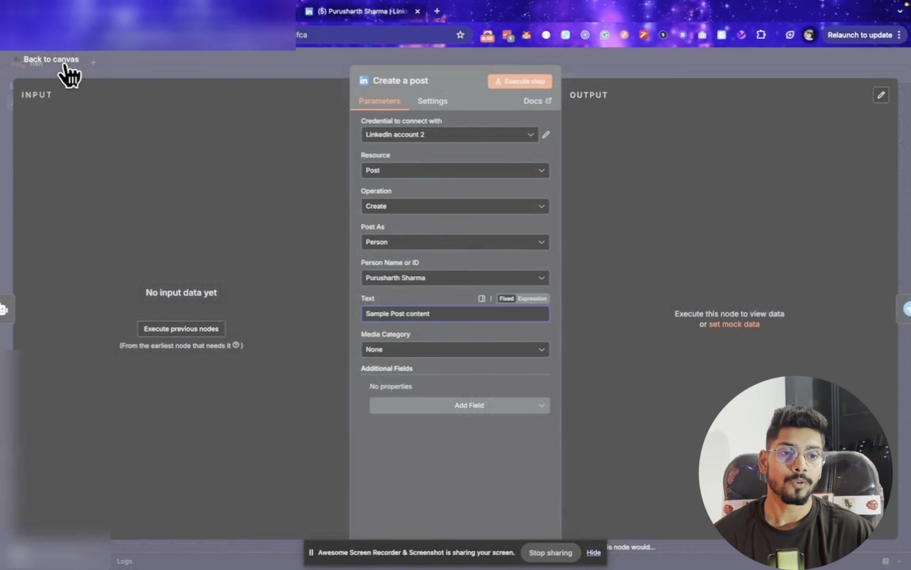
double_click(778, 262)
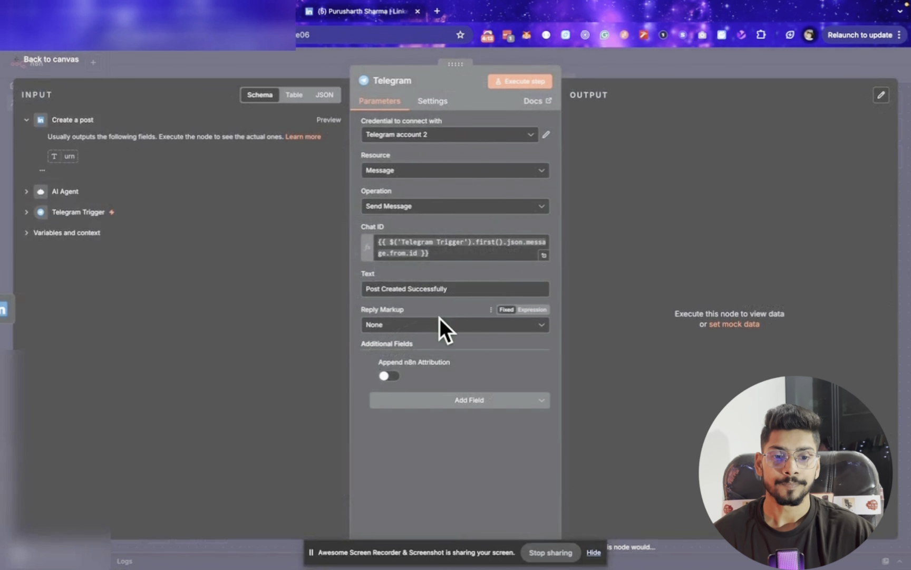
triple_click(466, 289)
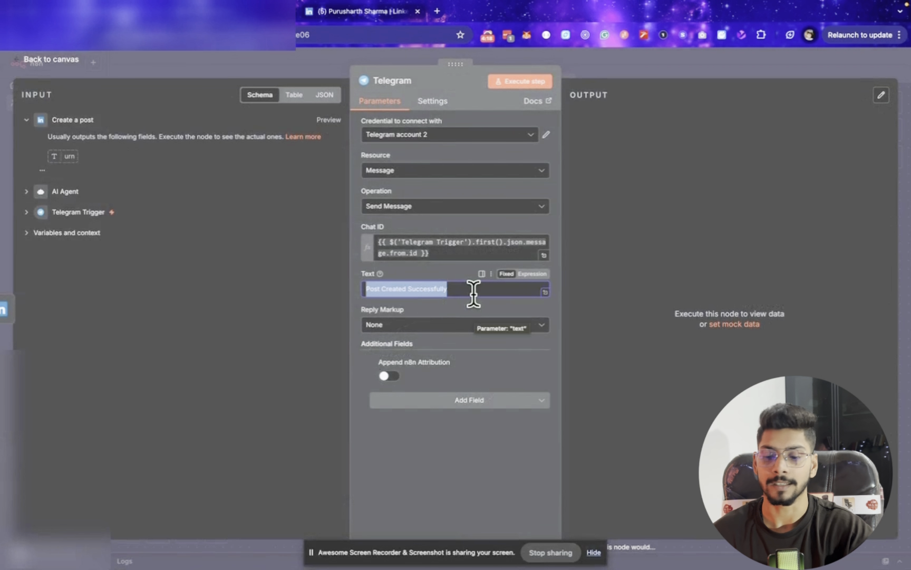
click(61, 63)
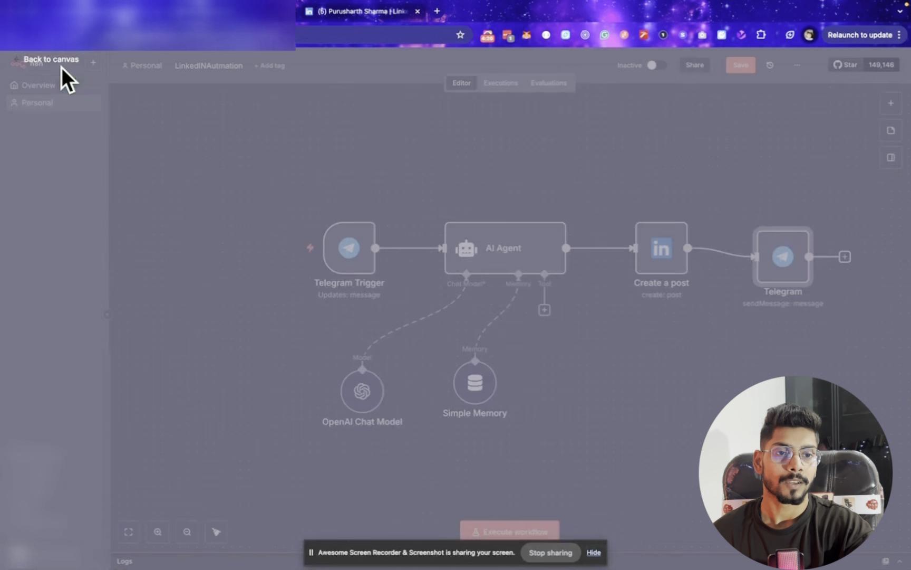
Set the Create a post node's text to the expression {{json.output}} and return to the canvas
double_click(659, 264)
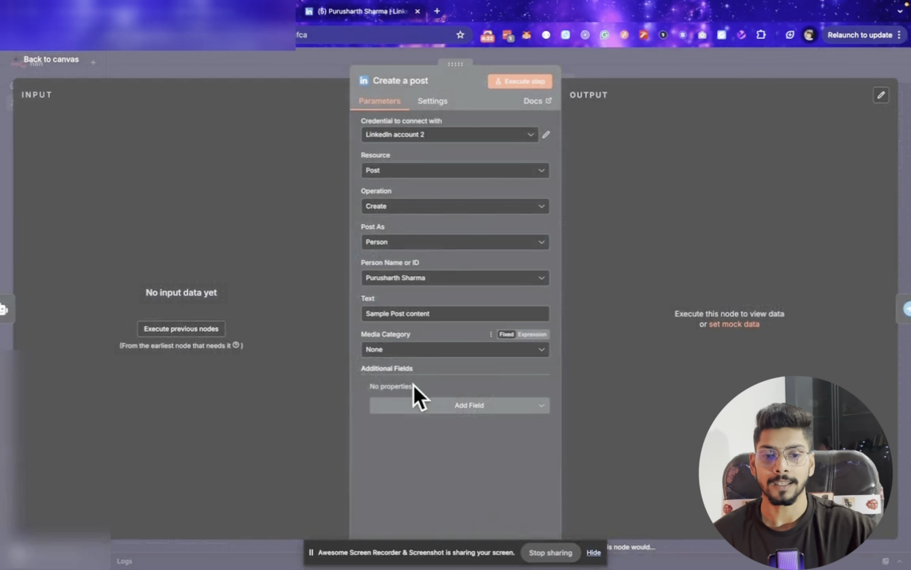
triple_click(427, 312)
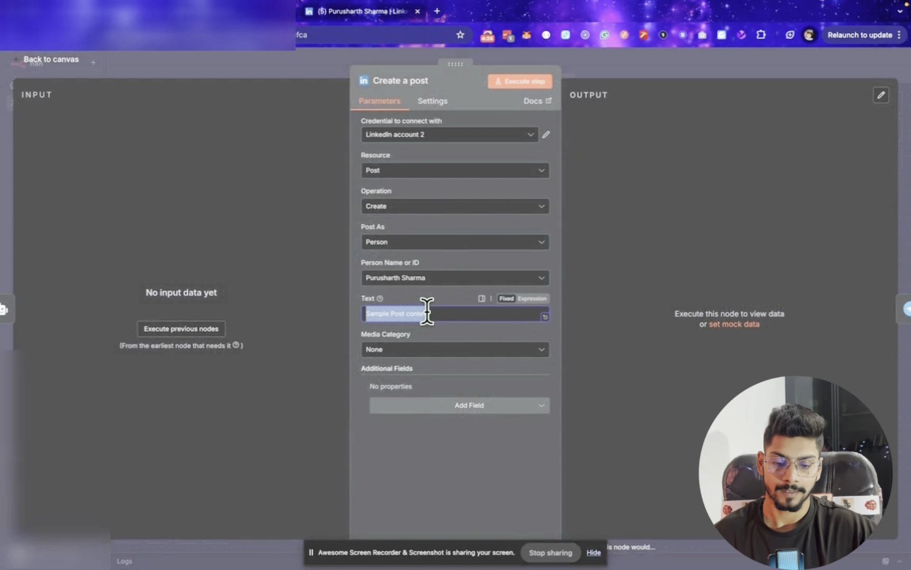
text({{)
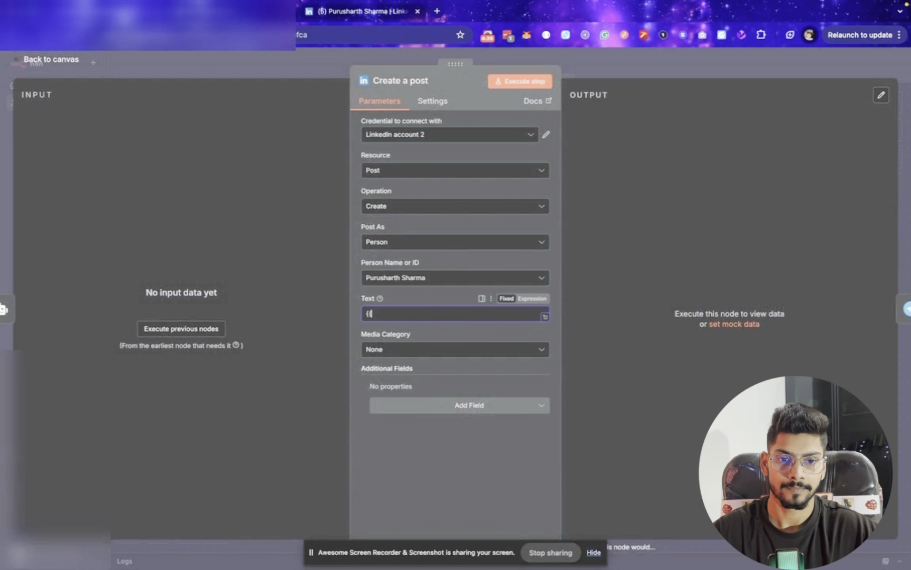
click(540, 298)
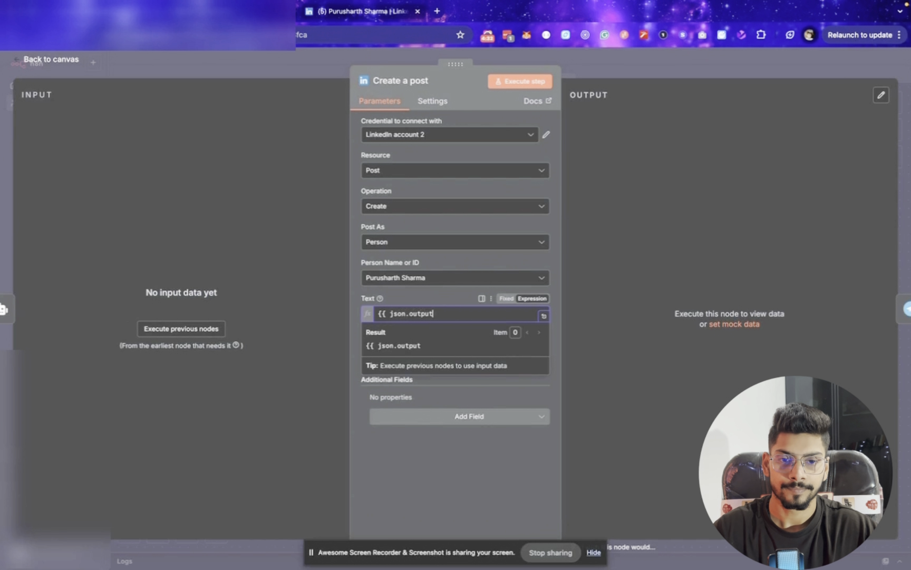
text(json.output }})
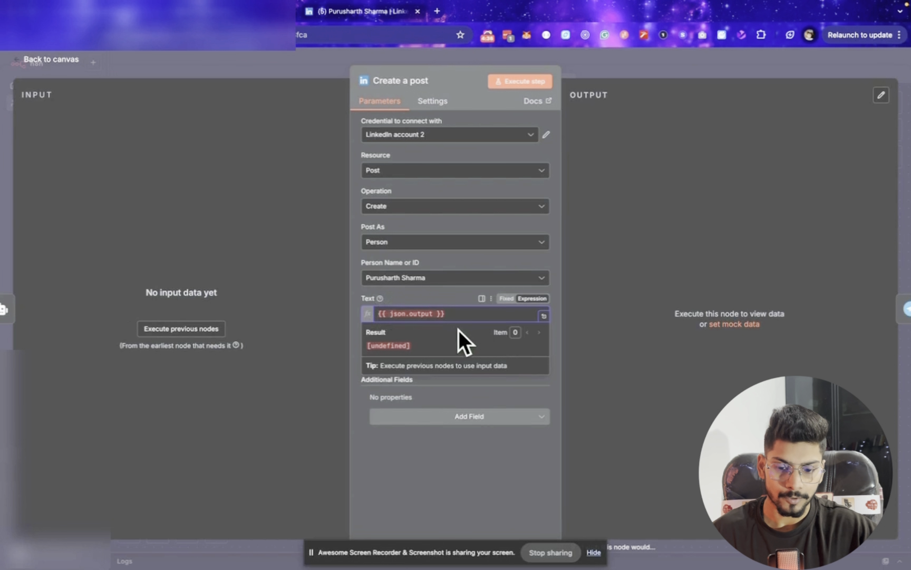
key(BackSpace)
key(Right)
key(Right)
key(Right)
key(Right)
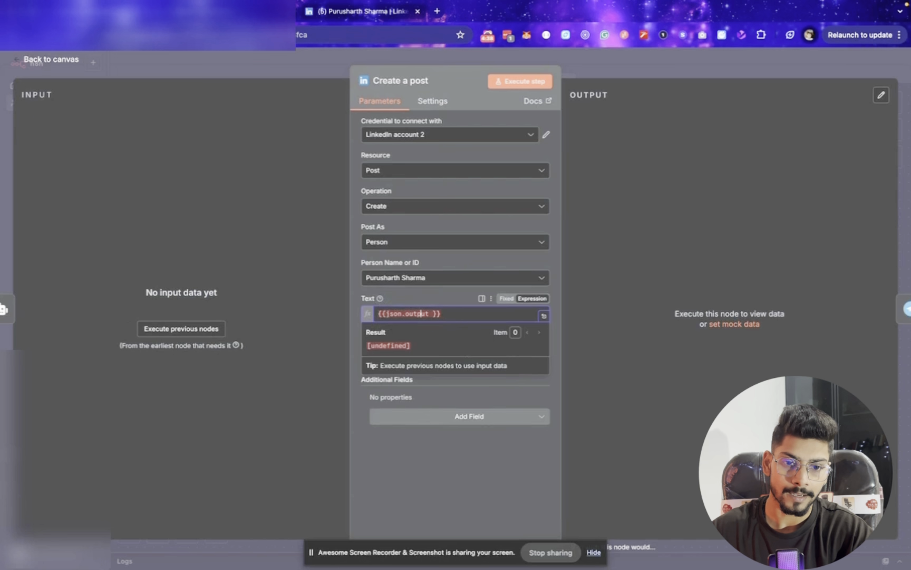
click(323, 256)
click(21, 59)
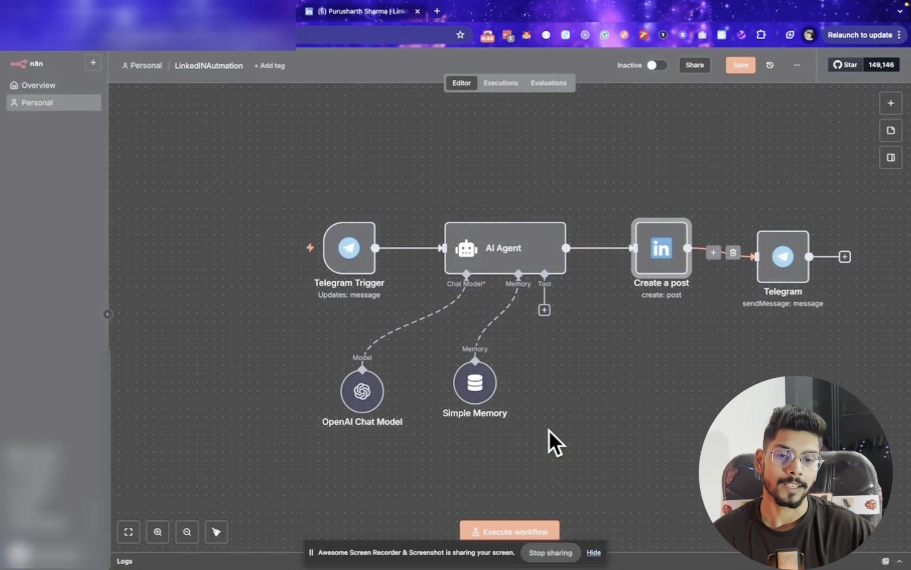
Execute the workflow and send "LLM vs RAG vs AGENT" to the PS_PS_n8n_bot chat in Telegram
click(519, 534)
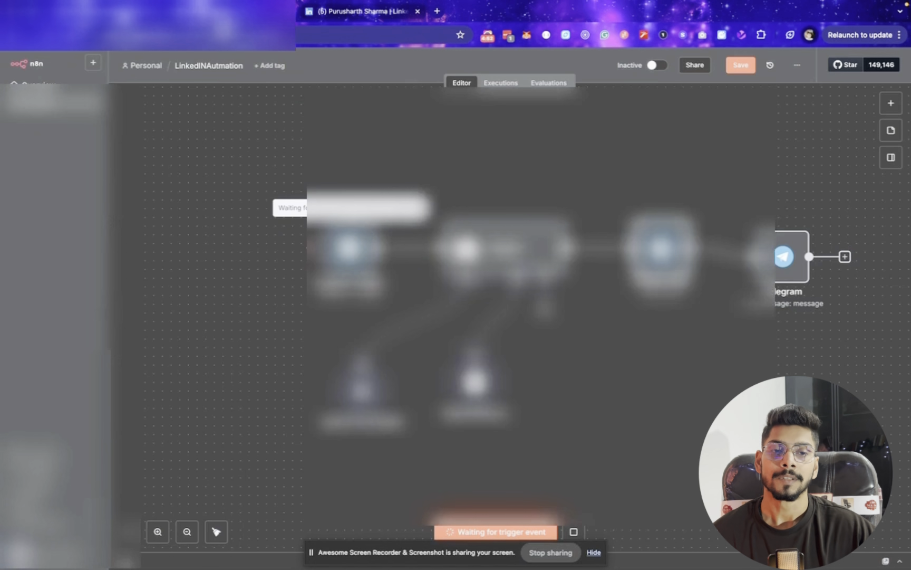
click(219, 15)
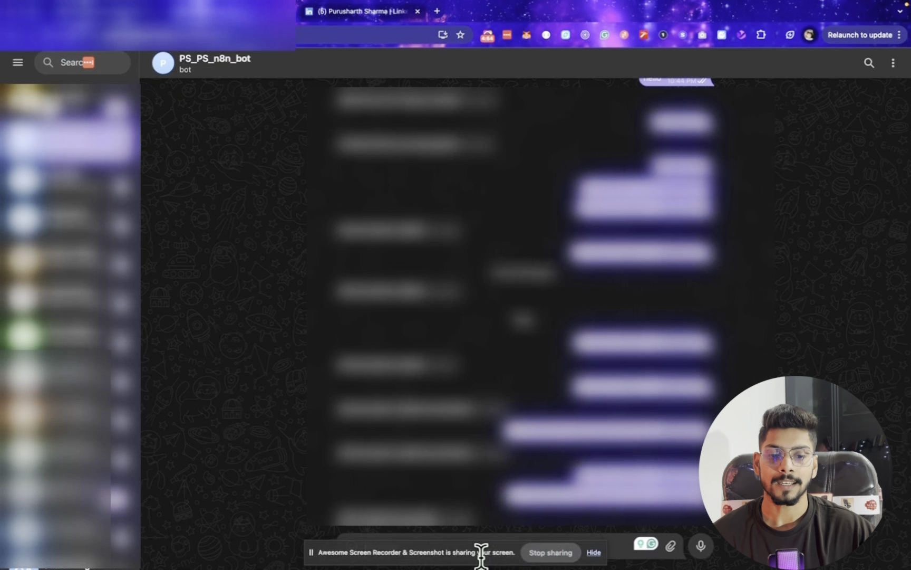
drag(481, 552, 223, 563)
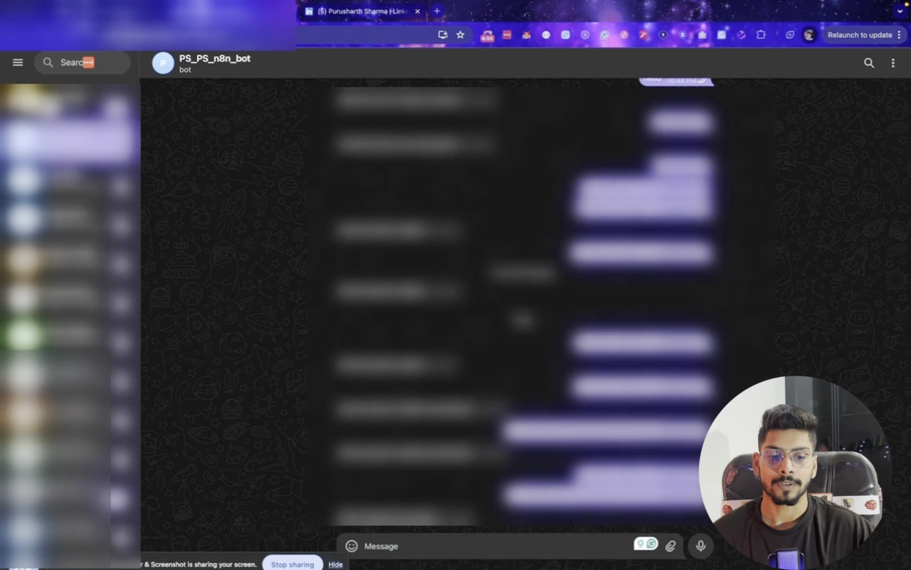
click(419, 544)
text(LLM vs RAG vs AGENT)
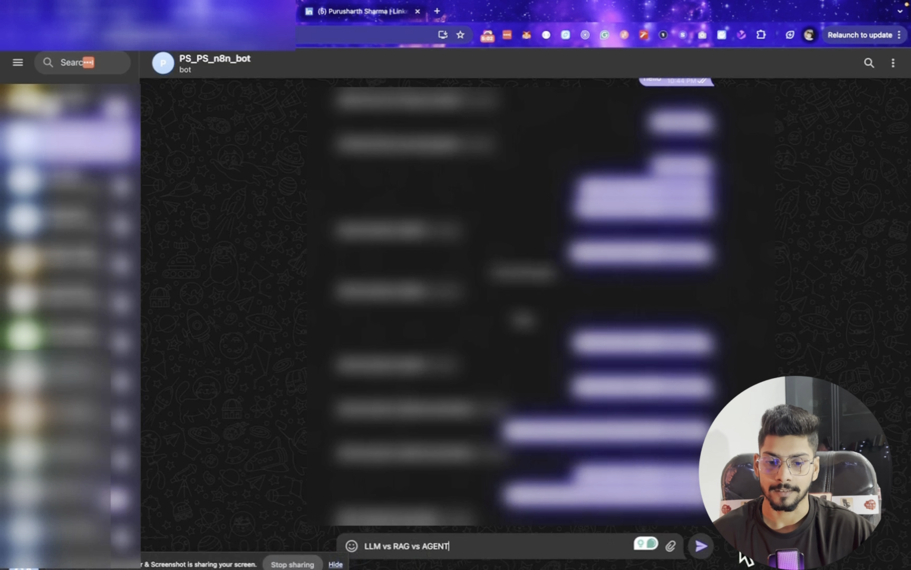
click(706, 548)
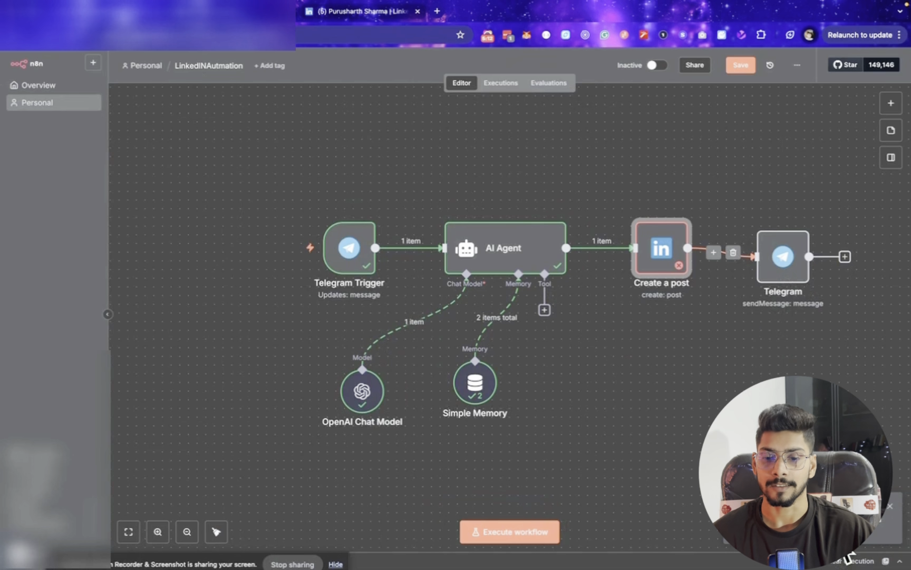
Replace the Create a post node's text with the AI Agent's output field as {{ $json.output }} and return to the canvas
double_click(666, 260)
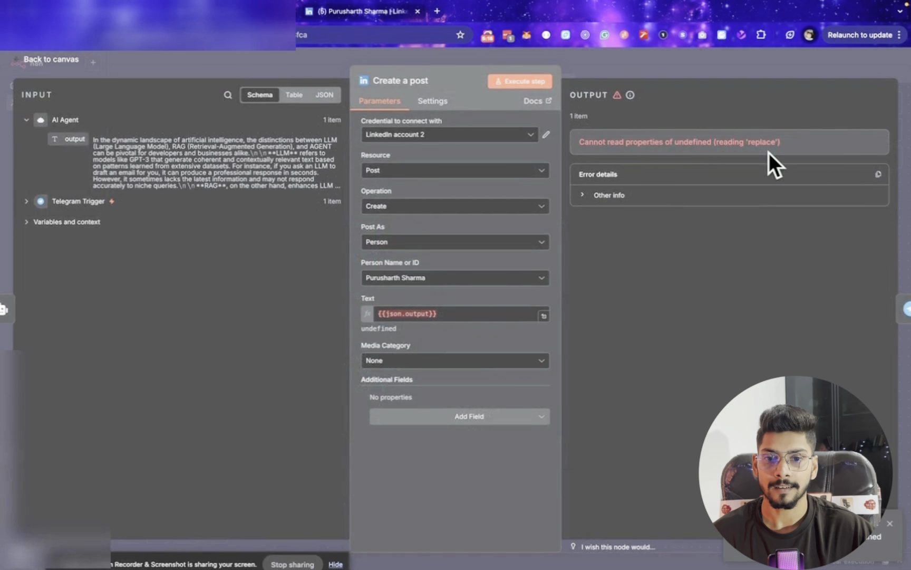
click(452, 314)
key(ctrl+a)
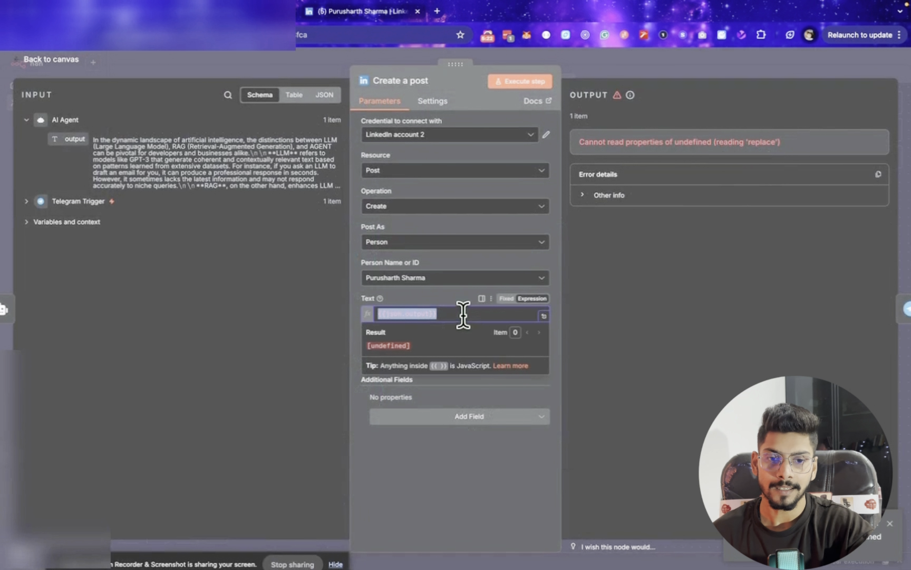
key(BackSpace)
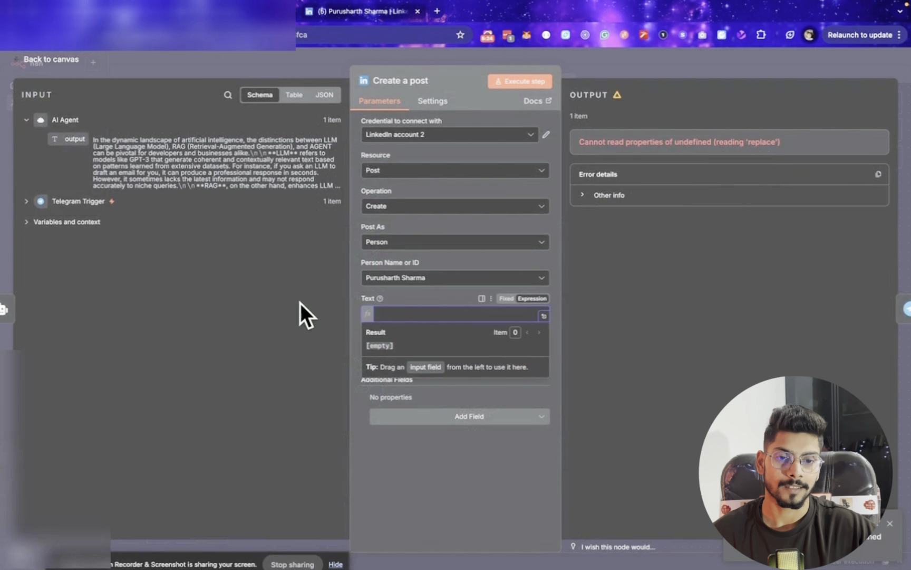
drag(70, 141, 414, 315)
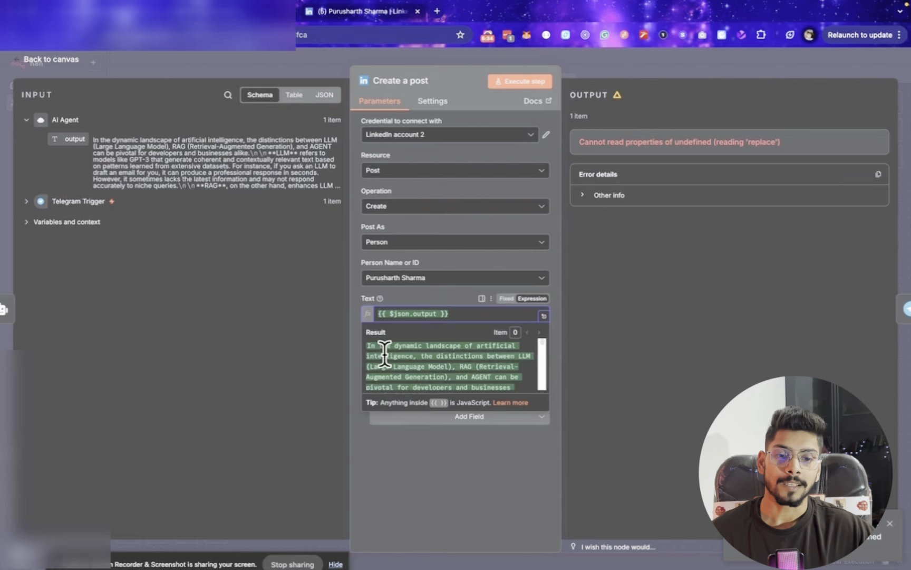
scroll(394, 358, down, 2)
scroll(394, 359, down, 5)
click(197, 218)
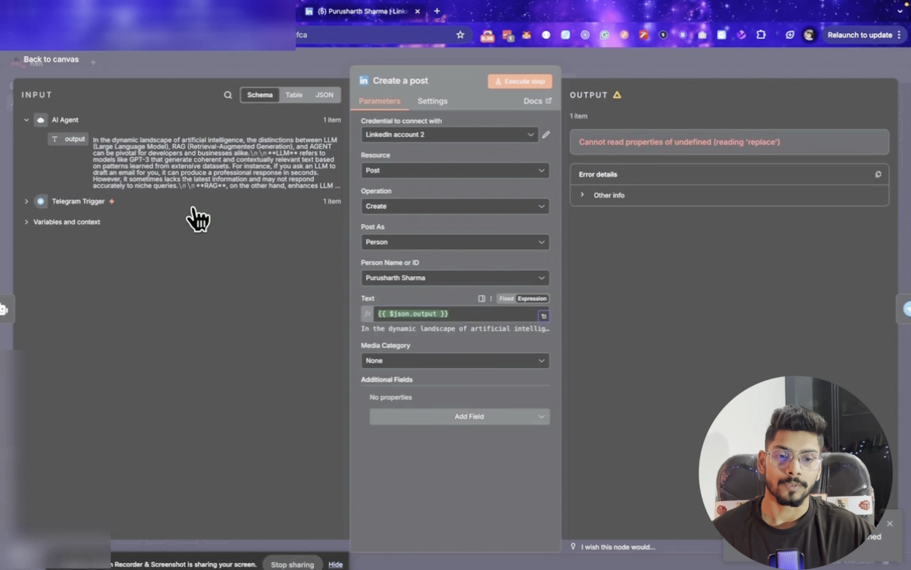
click(59, 62)
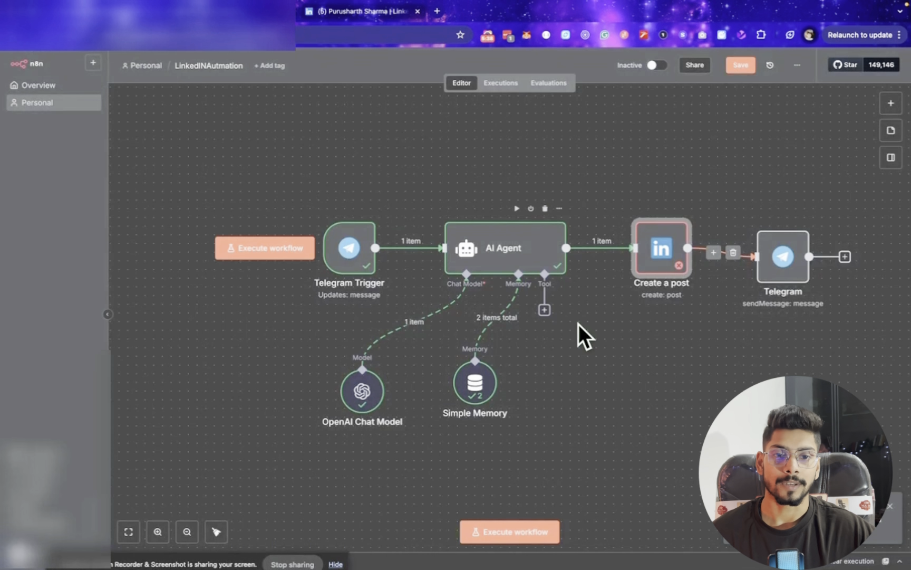
Execute the workflow again and resend "LLM vs RAG vs AGENT" to the bot in Telegram
click(518, 533)
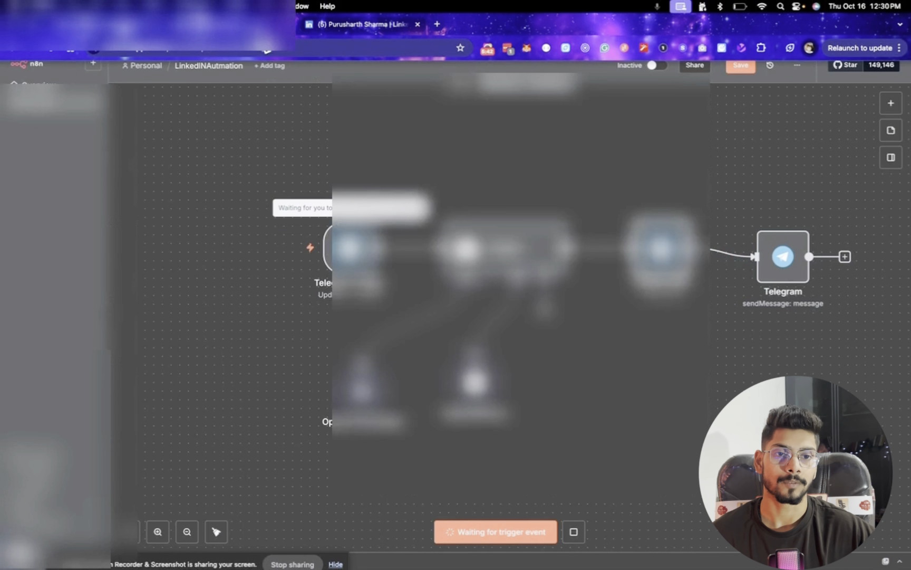
click(249, 26)
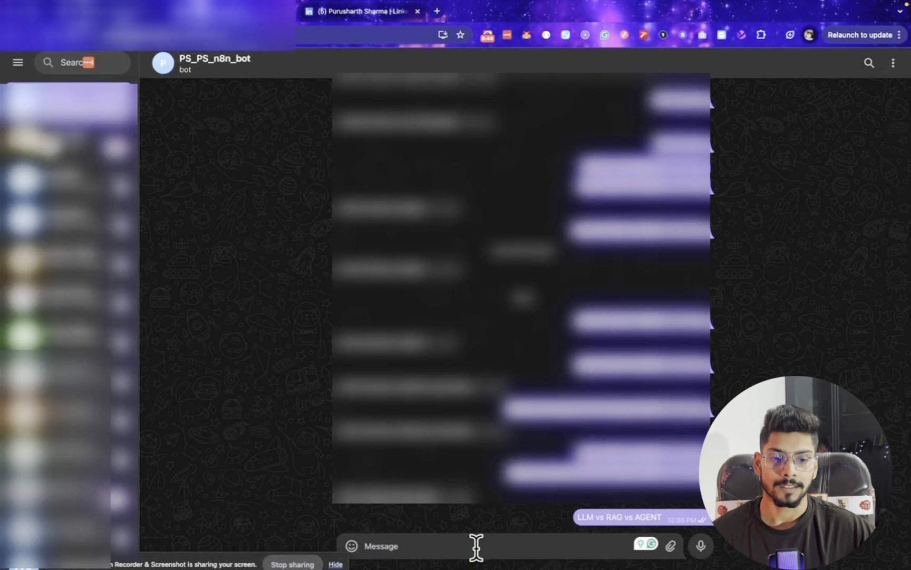
text(LLM vs RAG vs AGENT)
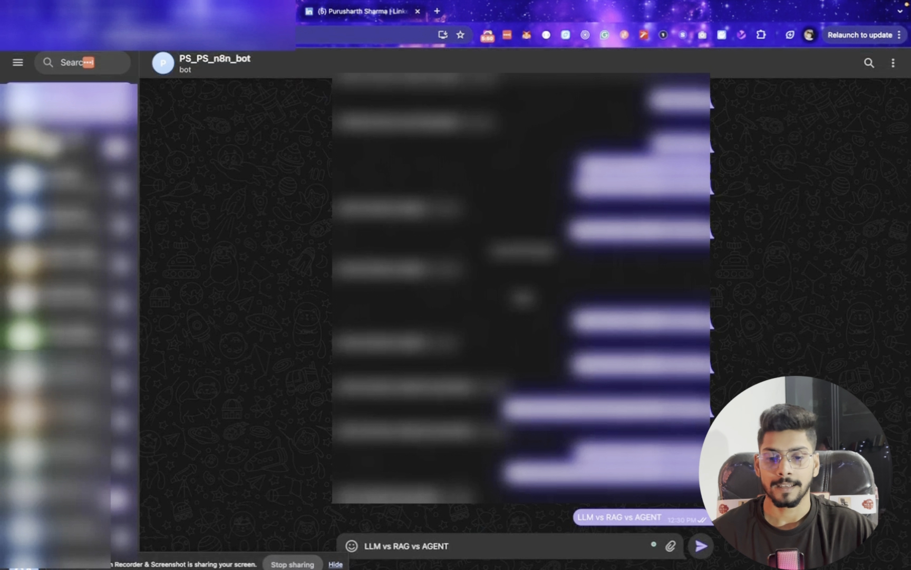
click(701, 546)
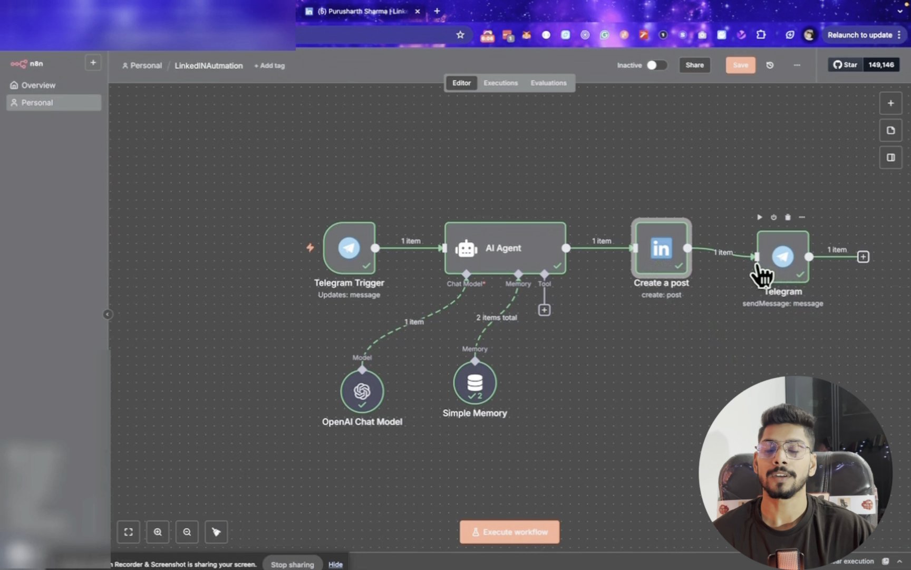
Switch to the LinkedIn profile, reload it, and examine the newest post in the Activity section
click(373, 18)
scroll(468, 230, up, 1)
scroll(468, 230, down, 4)
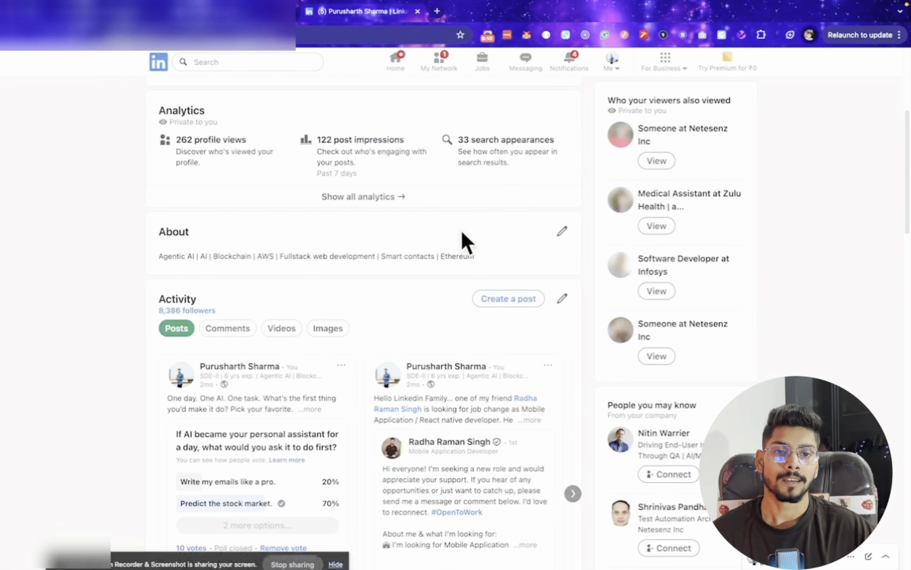
scroll(460, 232, up, 5)
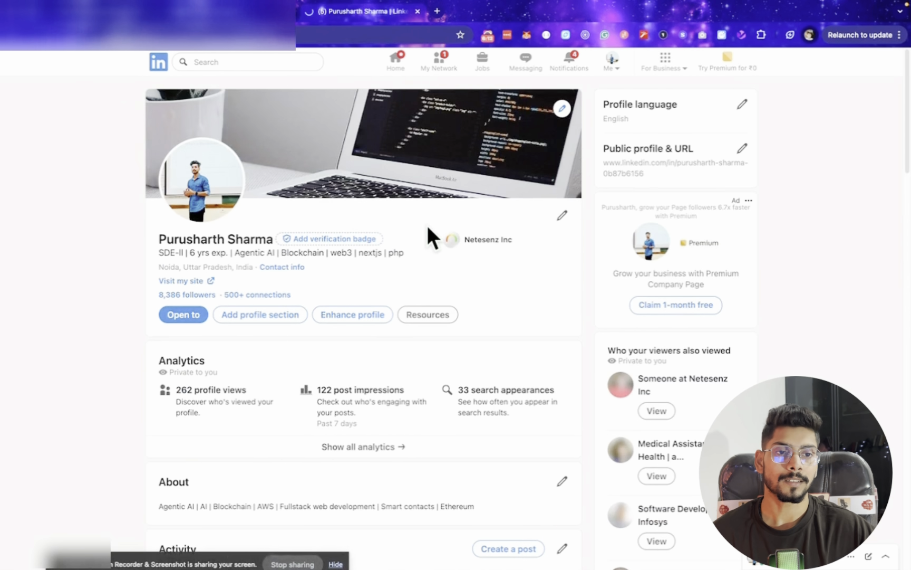
scroll(428, 234, down, 3)
click(435, 242)
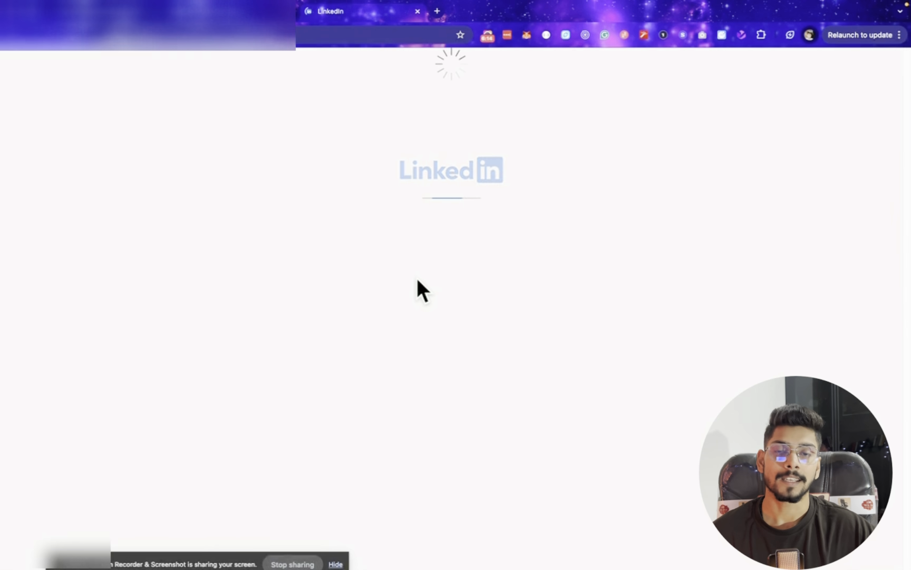
scroll(337, 329, down, 3)
scroll(322, 331, down, 4)
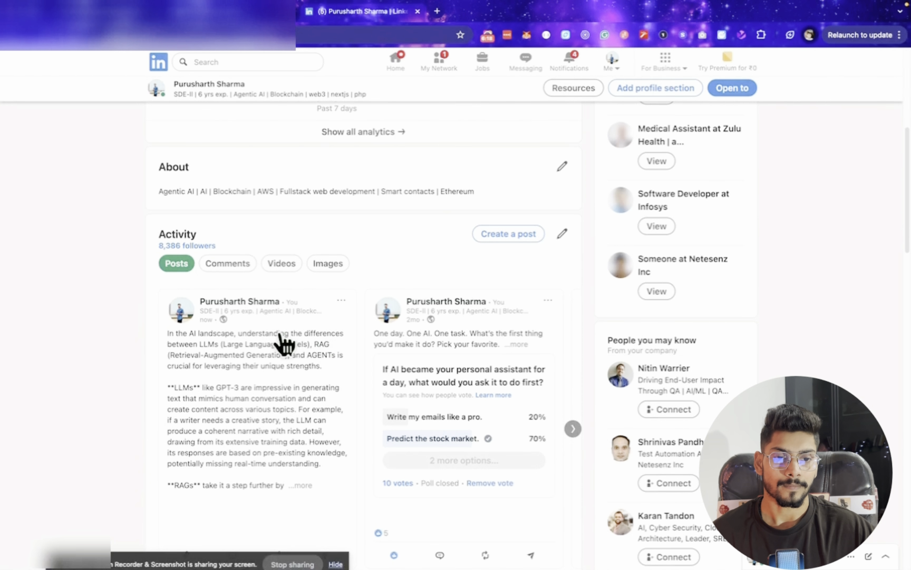
scroll(284, 347, down, 1)
drag(406, 269, 427, 271)
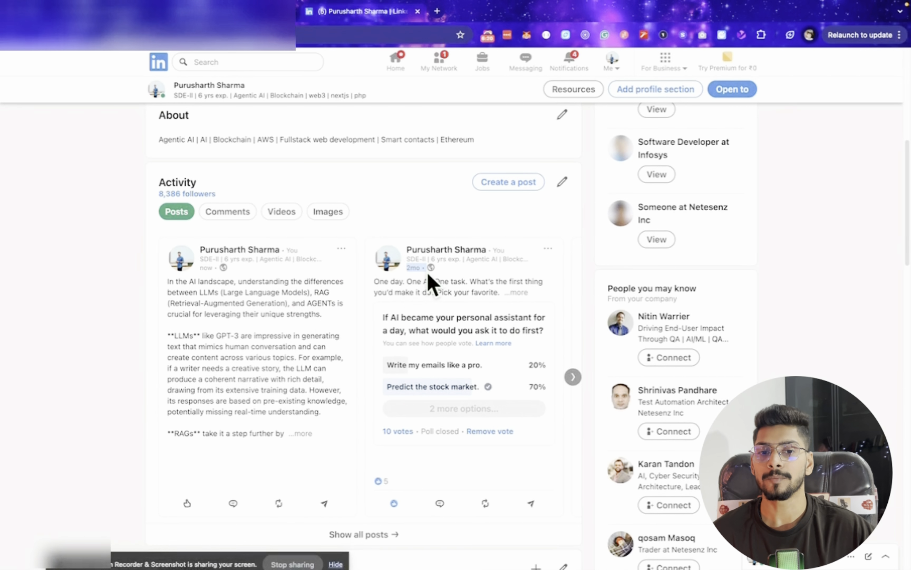
Open the newest post on LLMs, RAG and AGENTs from the LinkedIn Activity section and read its full text
drag(198, 269, 207, 267)
click(309, 433)
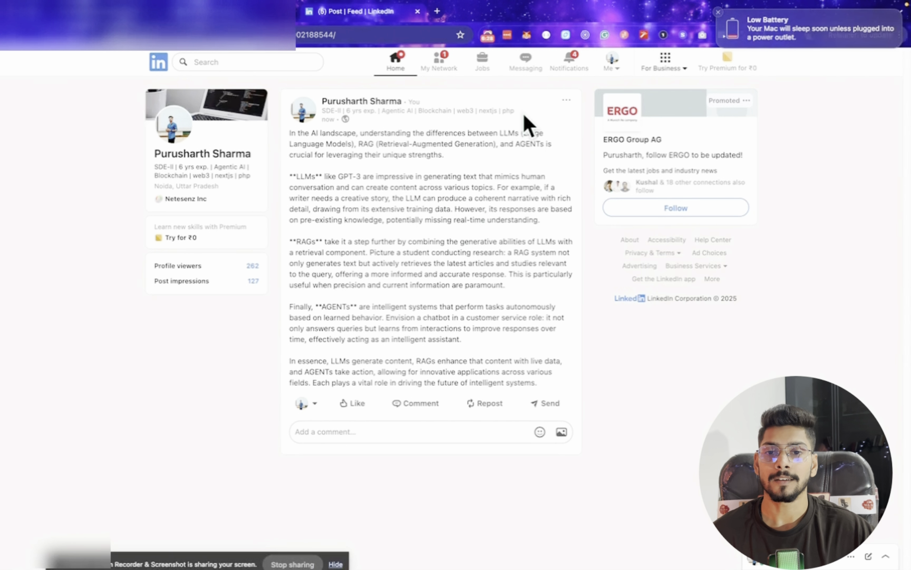
drag(306, 135, 352, 141)
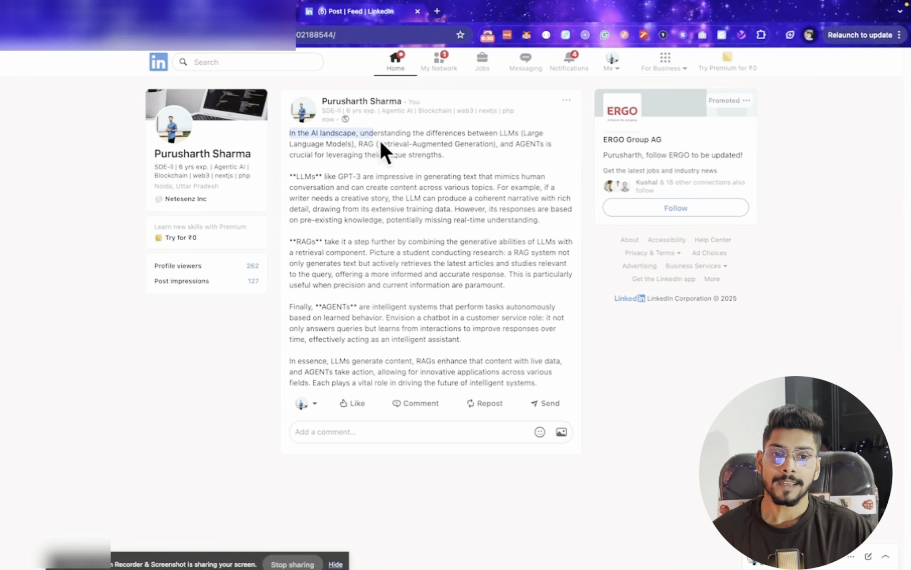
drag(535, 141, 552, 169)
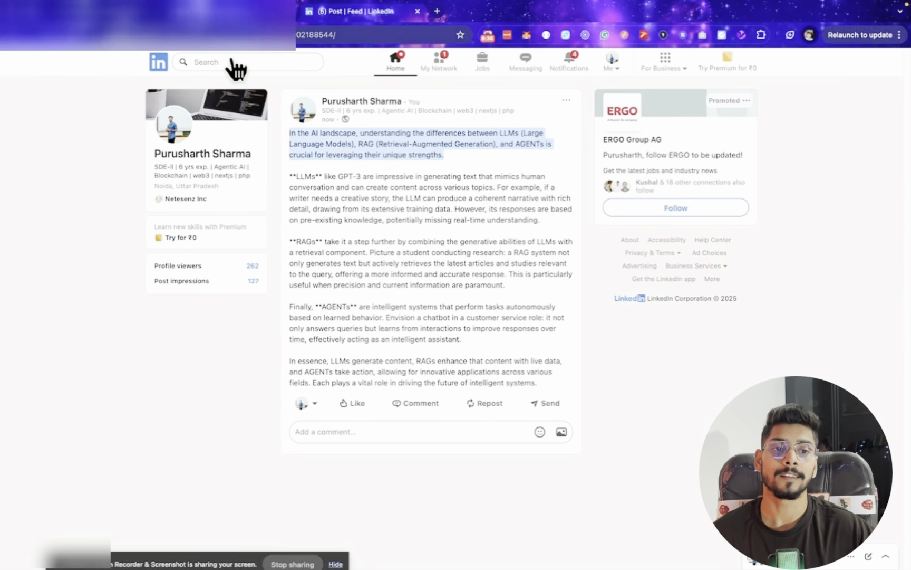
click(479, 285)
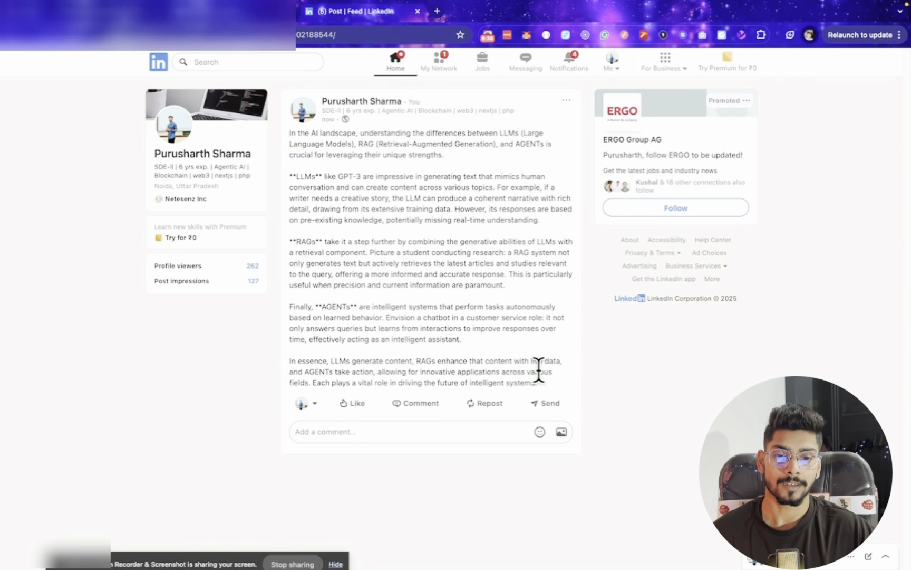
drag(543, 386, 288, 138)
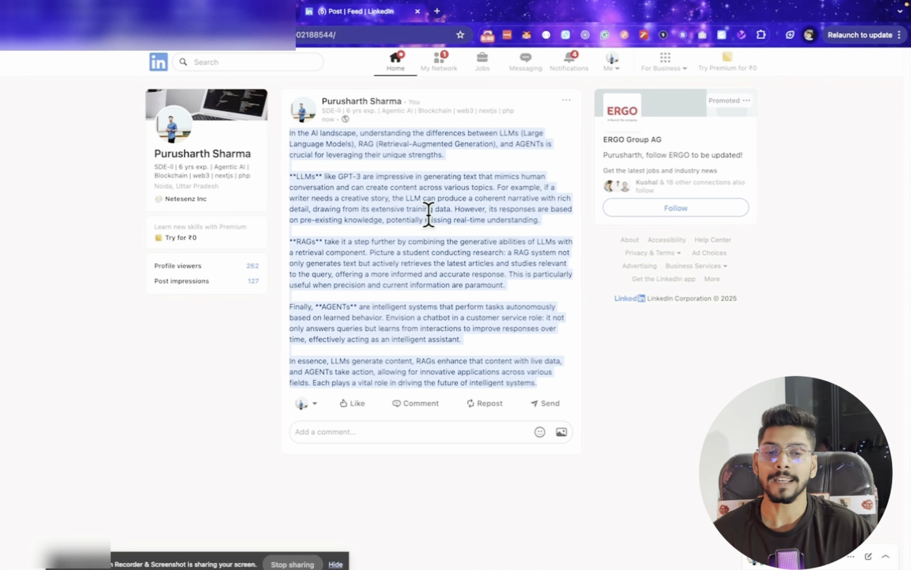
click(540, 385)
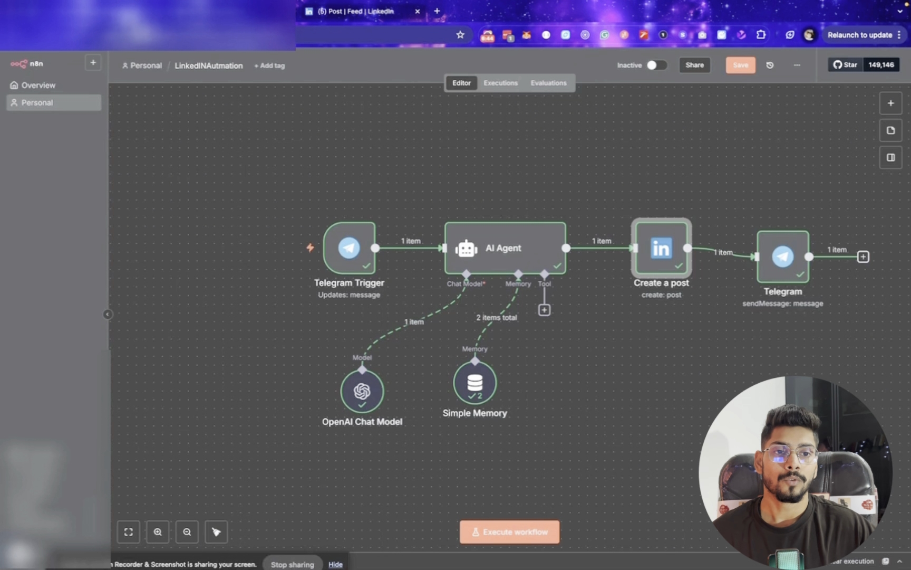
Append "please add some hastags related to the topic." to the AI Agent node's system message and return to the canvas
click(504, 255)
double_click(507, 261)
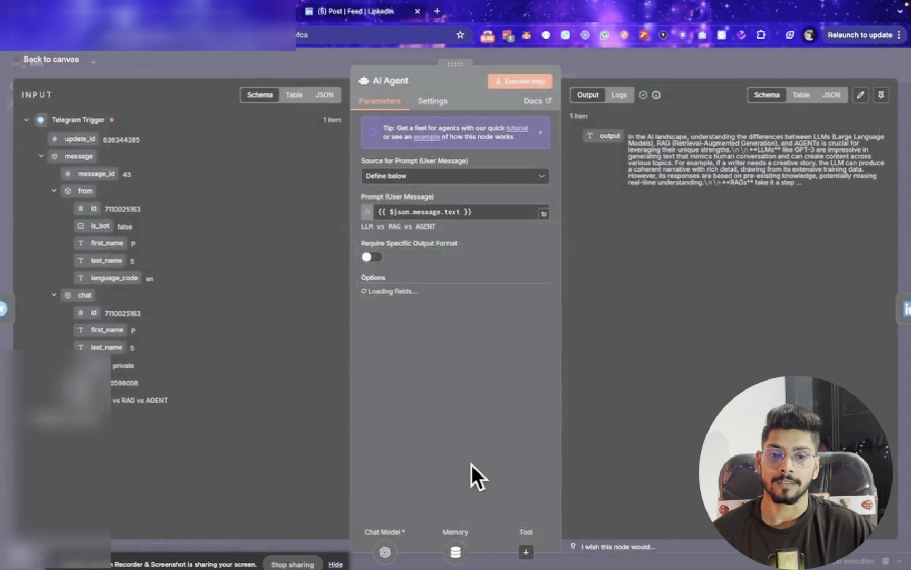
scroll(475, 337, down, 3)
click(476, 353)
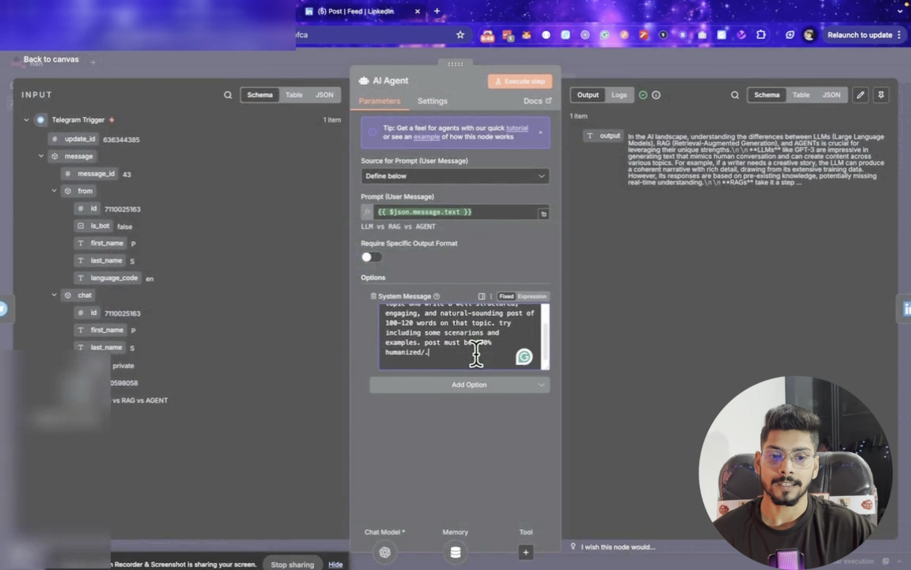
text(please add smoe)
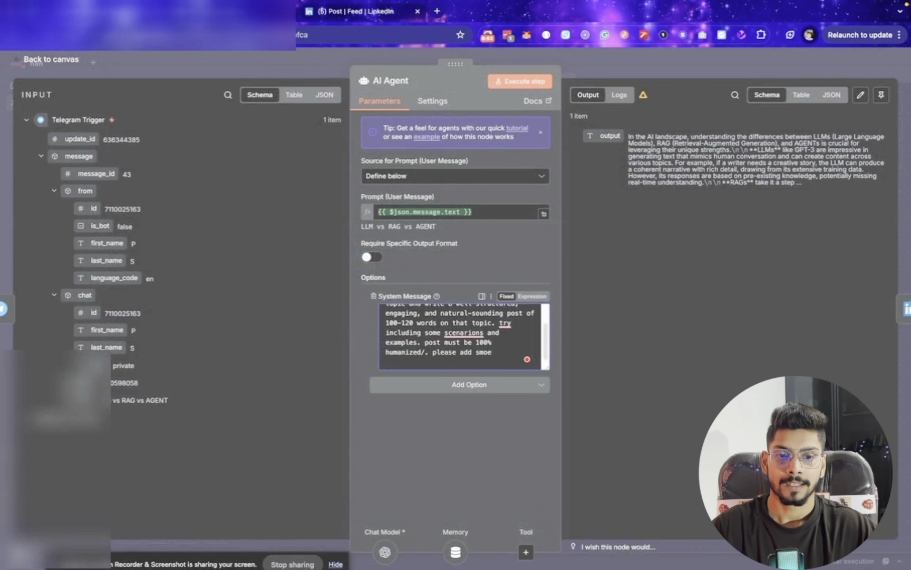
key(BackSpace)
key(BackSpace)
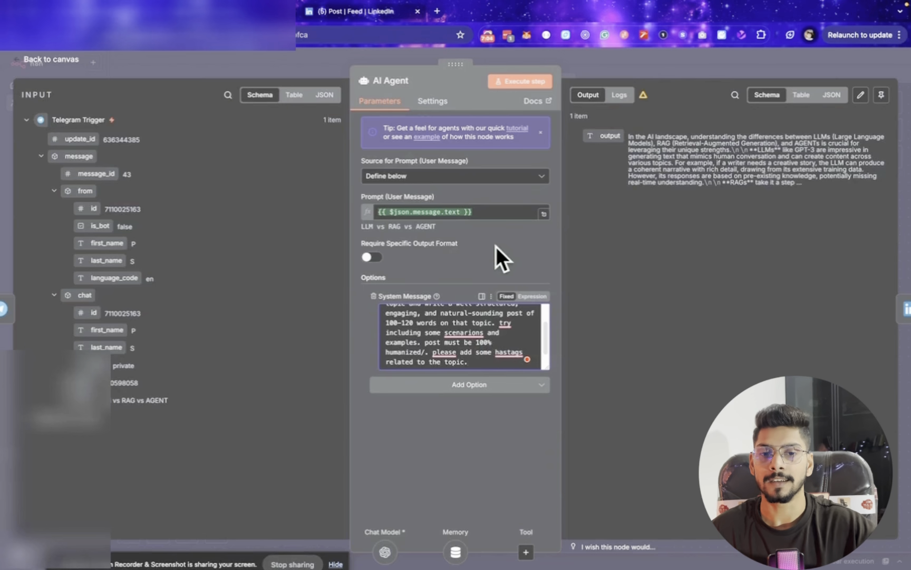
click(57, 61)
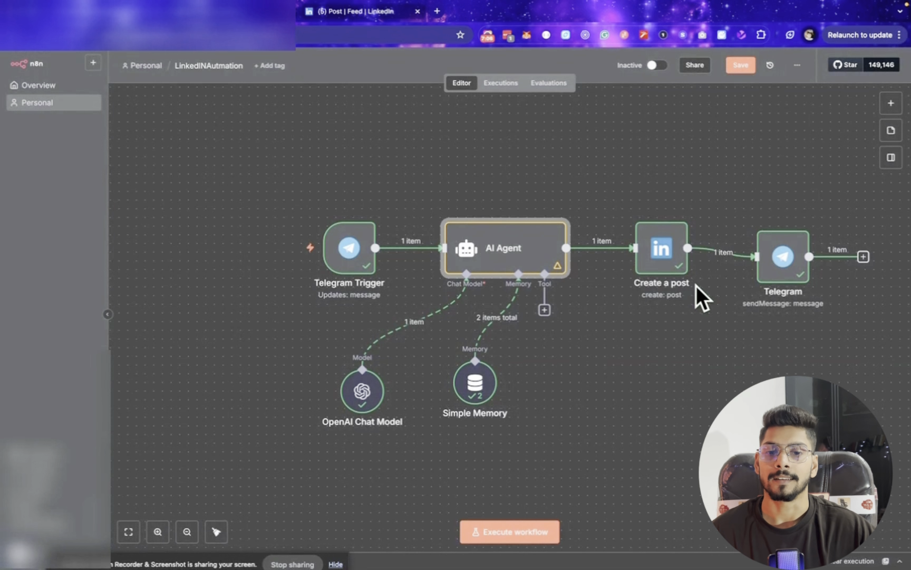
Check the bot's reply in Telegram, execute the n8n workflow, and send "Difference between Fine-Tuning and RAG" to the bot
click(252, 16)
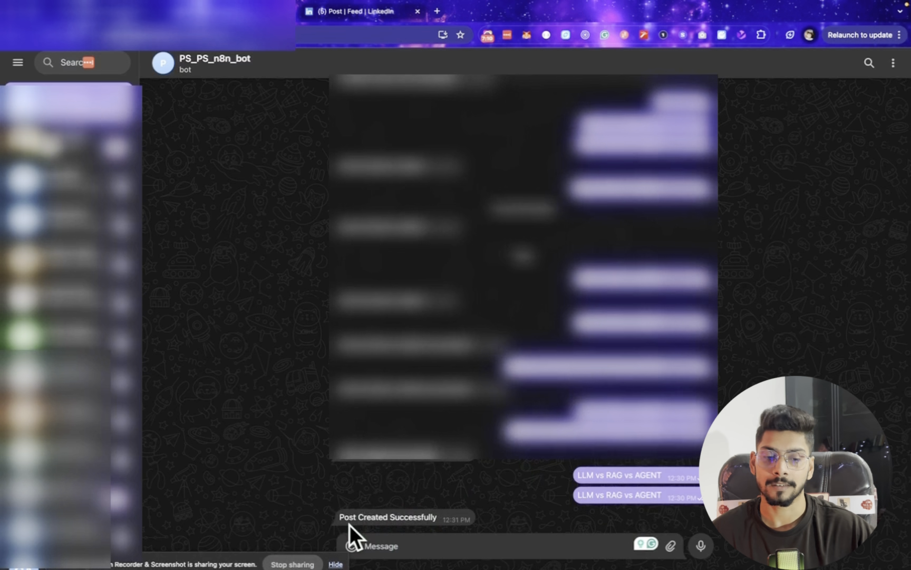
drag(340, 516, 360, 517)
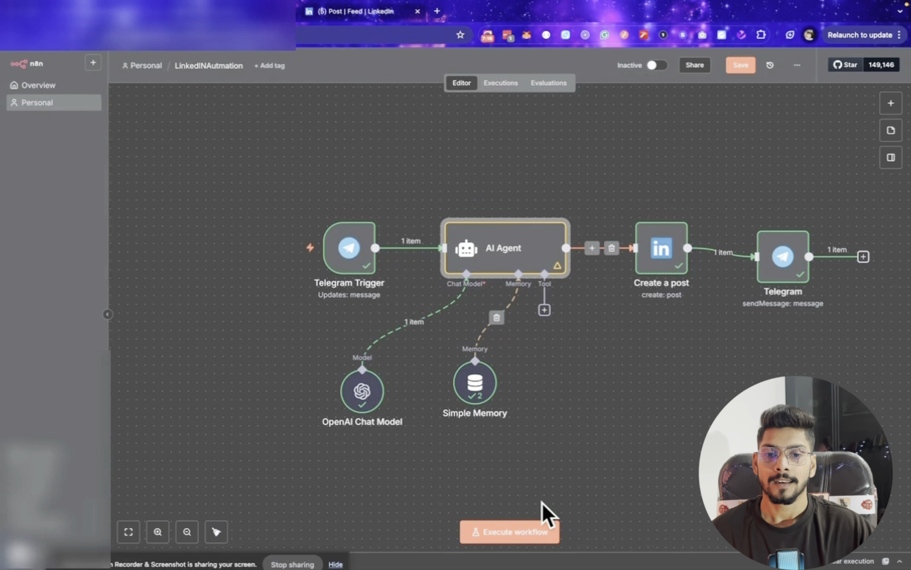
click(525, 532)
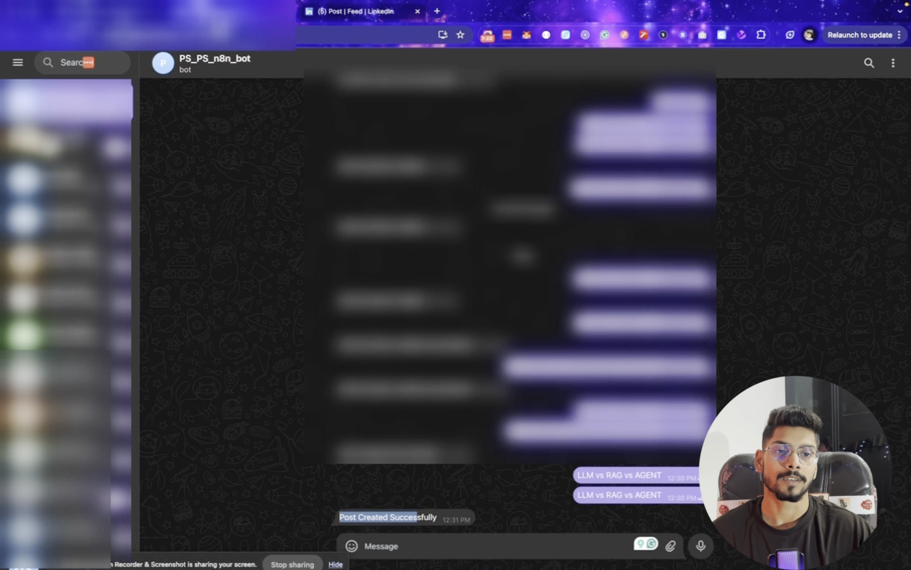
click(495, 549)
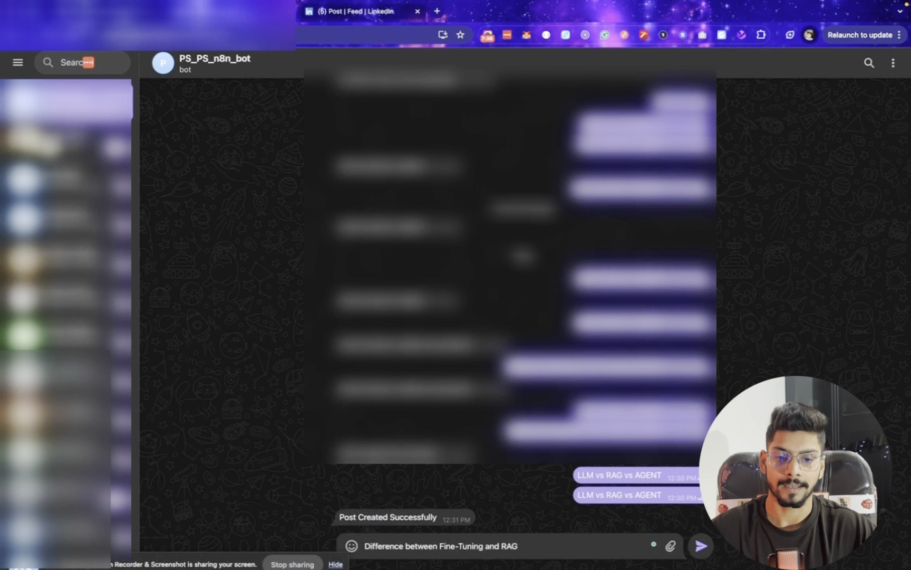
click(709, 549)
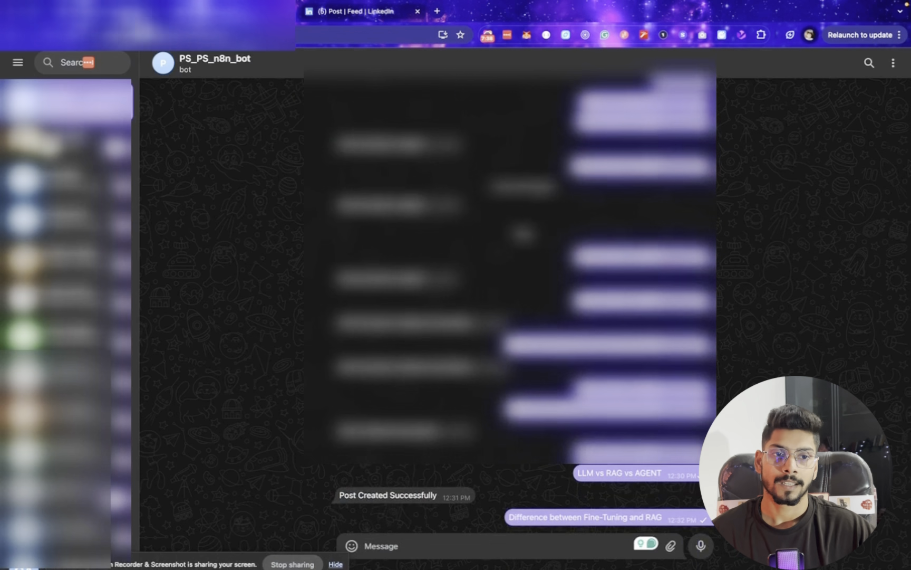
key(super+Tab)
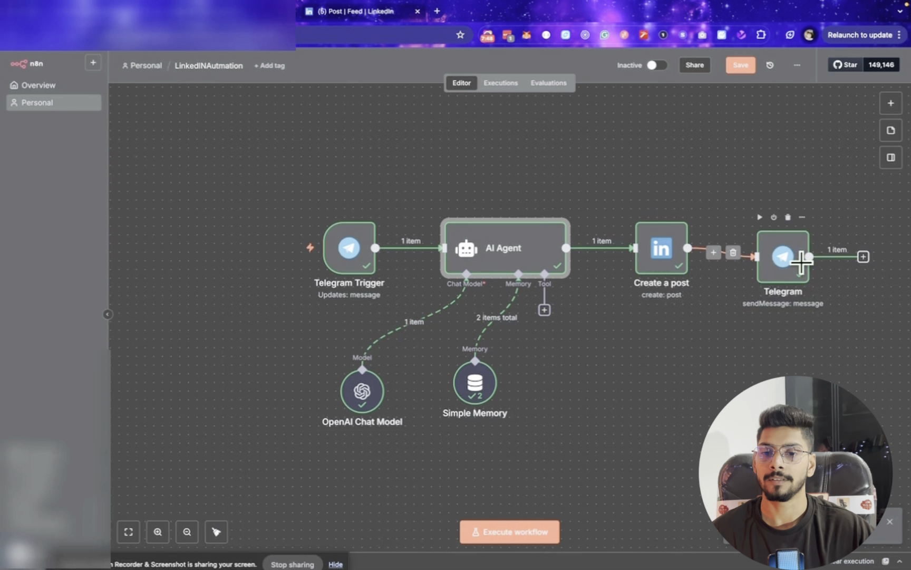
Switch to LinkedIn, open the newest post from the profile's Activity section, and examine its text and hashtags
click(354, 25)
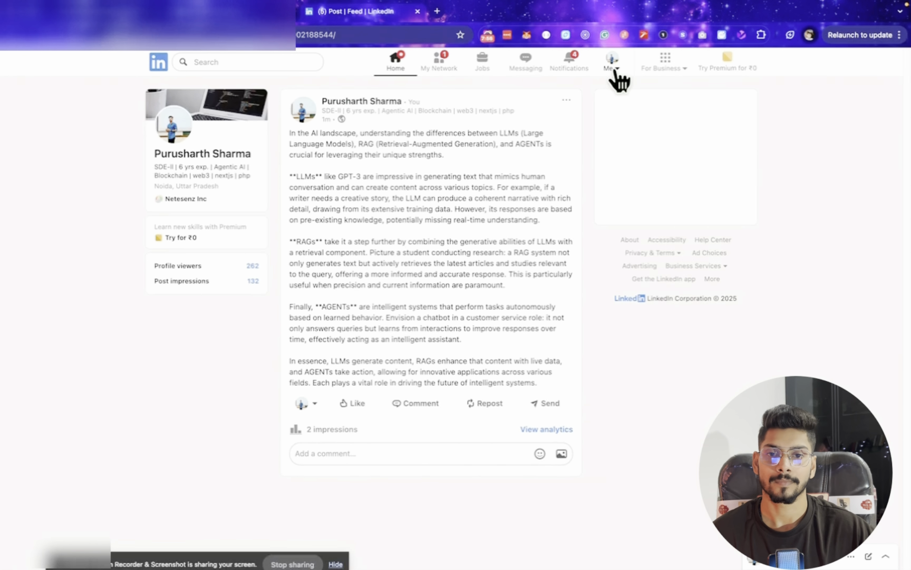
click(613, 68)
click(529, 141)
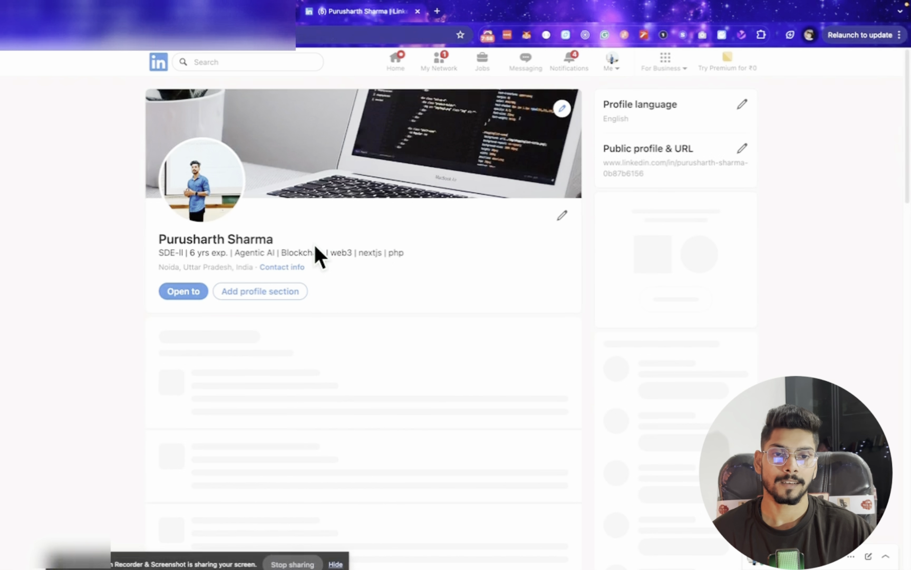
scroll(286, 366, down, 6)
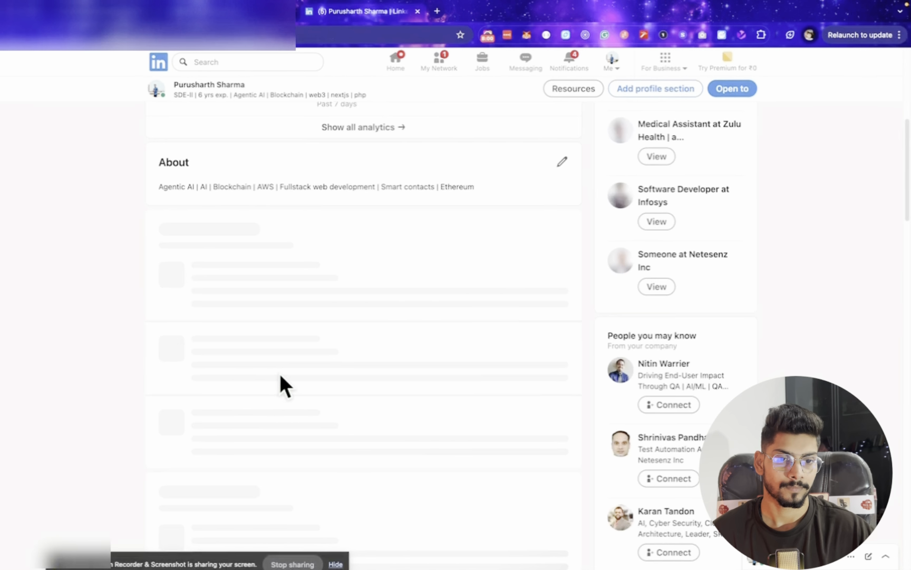
scroll(232, 369, down, 1)
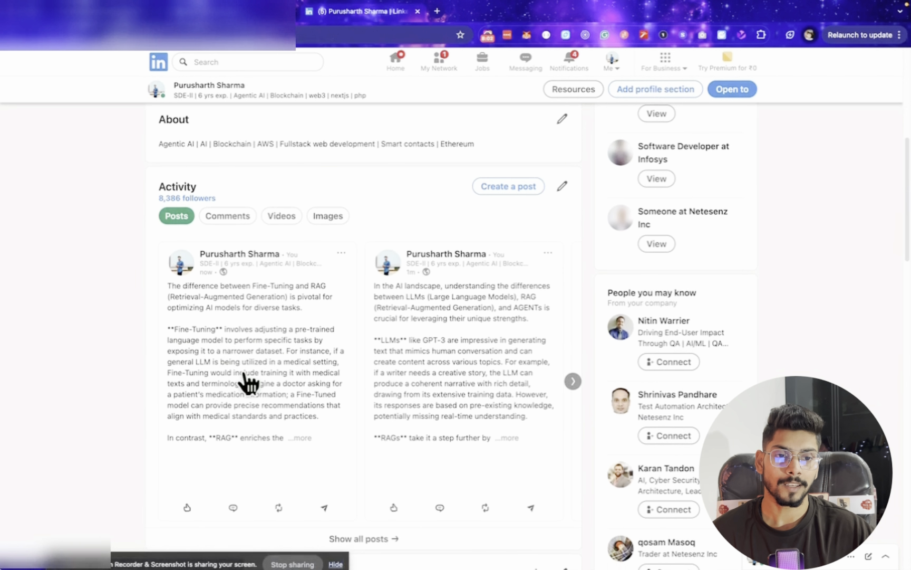
click(299, 446)
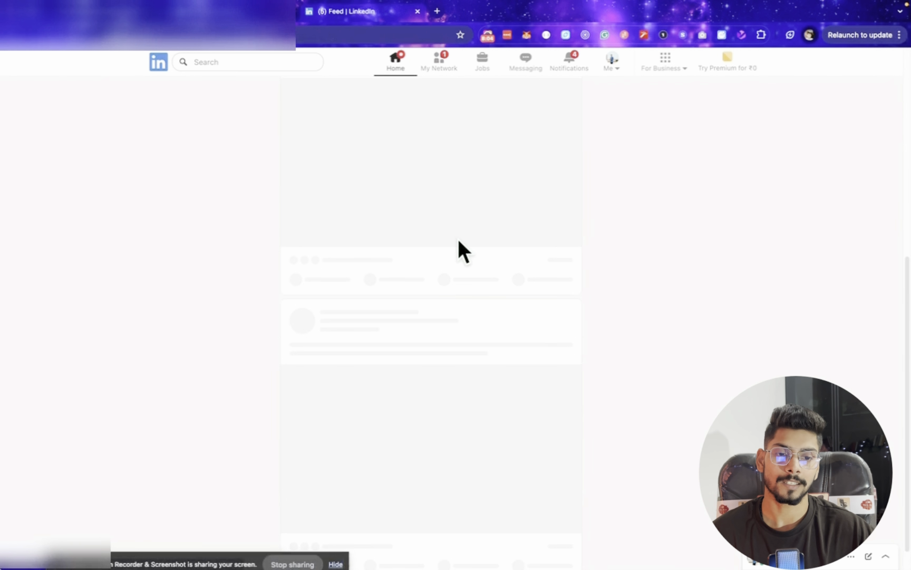
drag(298, 132, 554, 148)
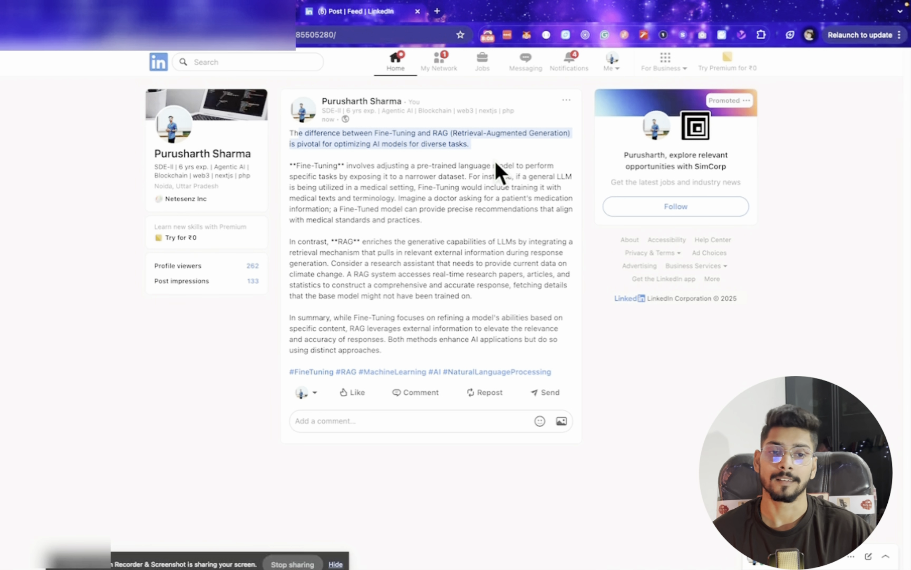
click(302, 360)
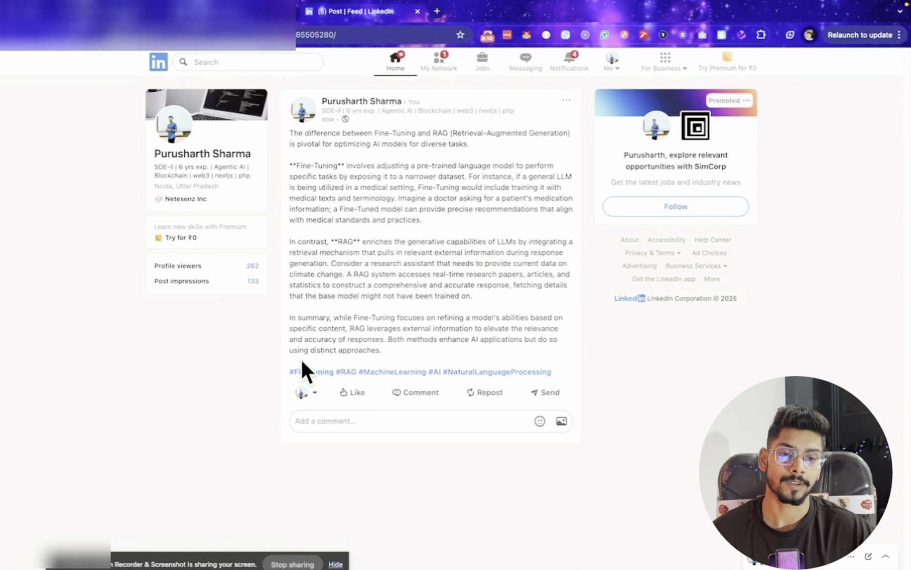
drag(539, 370, 575, 396)
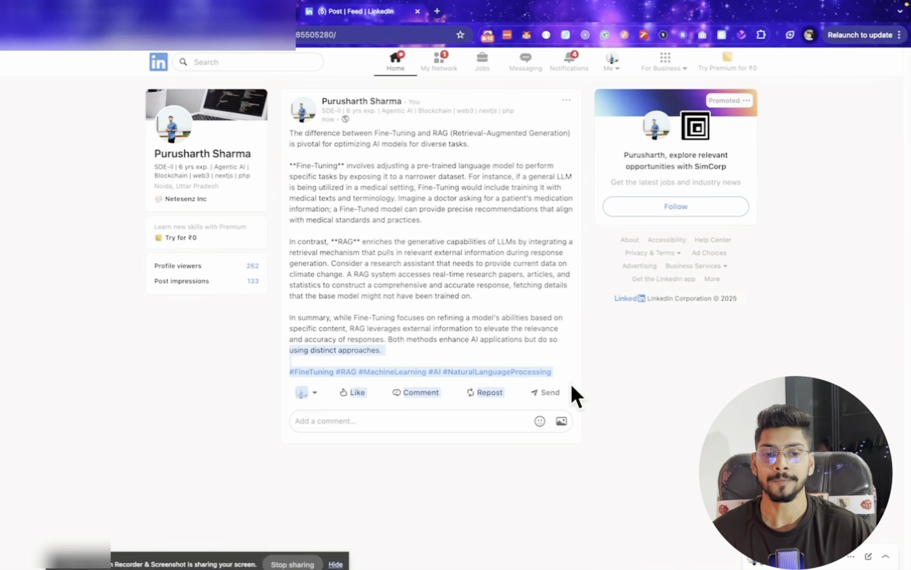
click(556, 359)
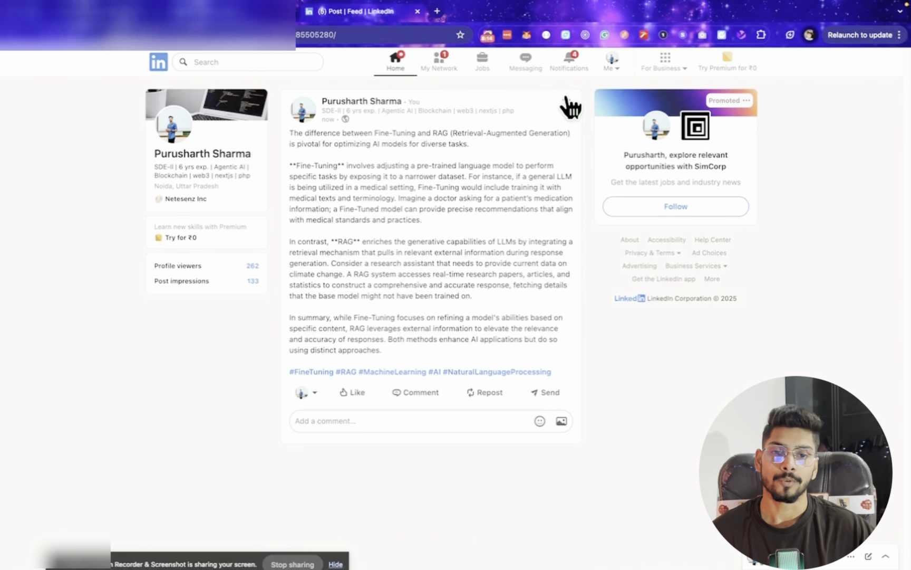
Return to the LinkedIn profile and delete the post on LLMs, RAG and AGENTs from the Activity section
click(613, 71)
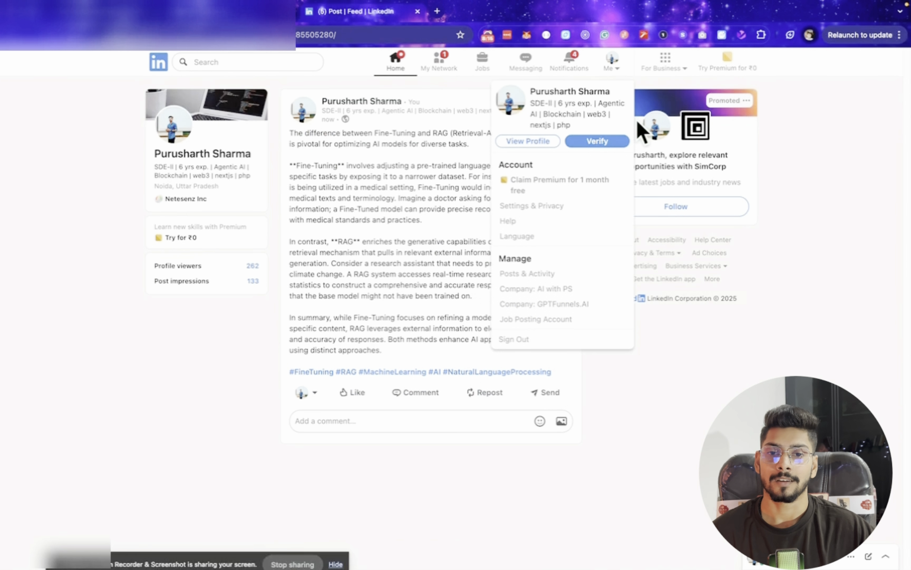
click(525, 152)
scroll(475, 295, down, 6)
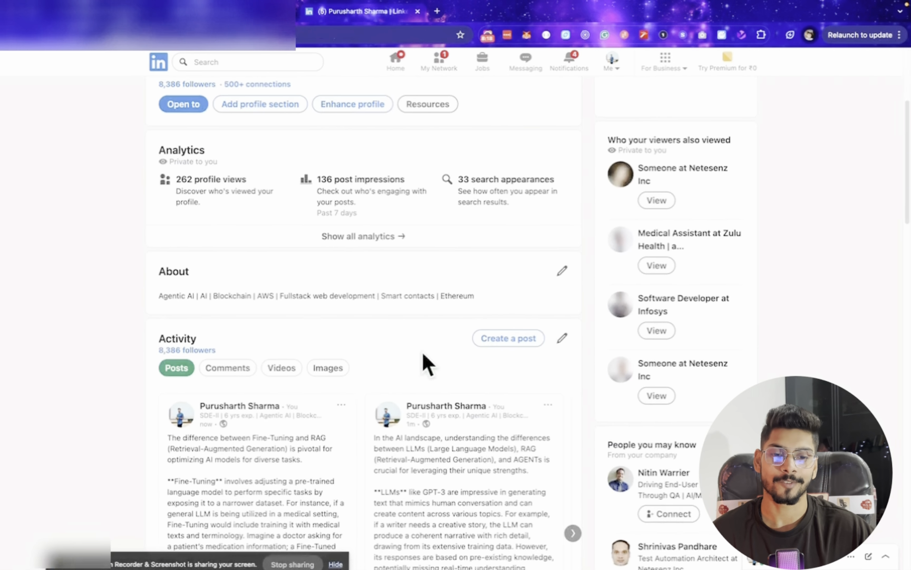
scroll(427, 348, down, 3)
click(549, 167)
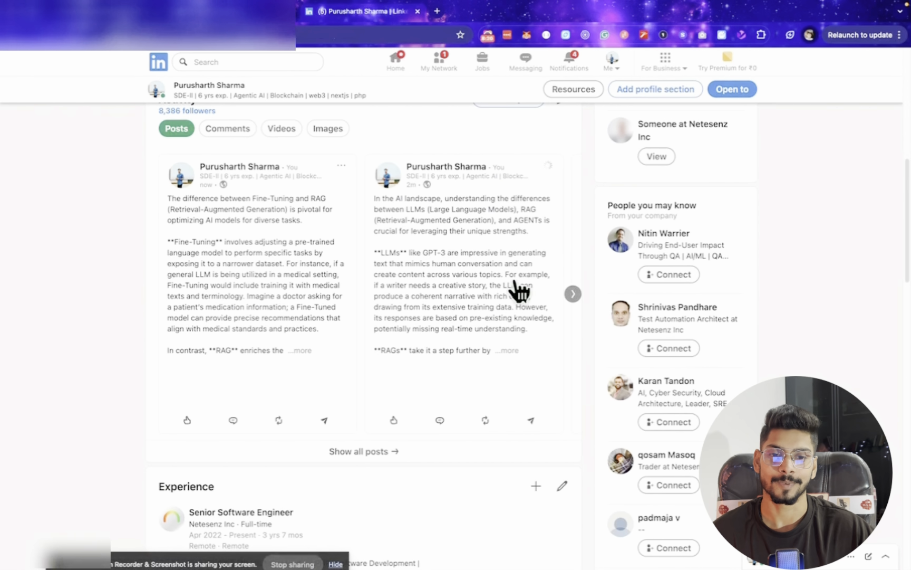
click(430, 349)
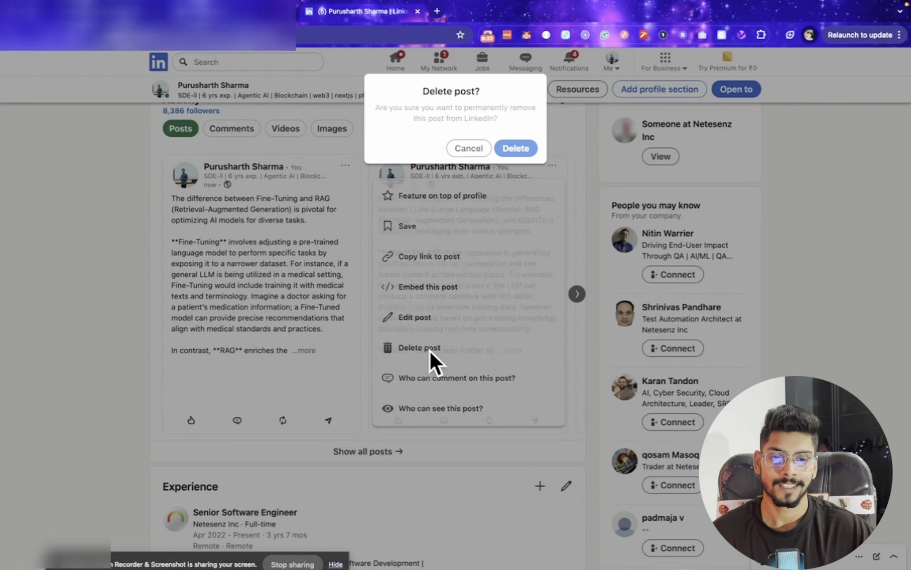
click(517, 150)
Delete the post about the difference between Fine-Tuning and RAG from the Activity section
click(342, 165)
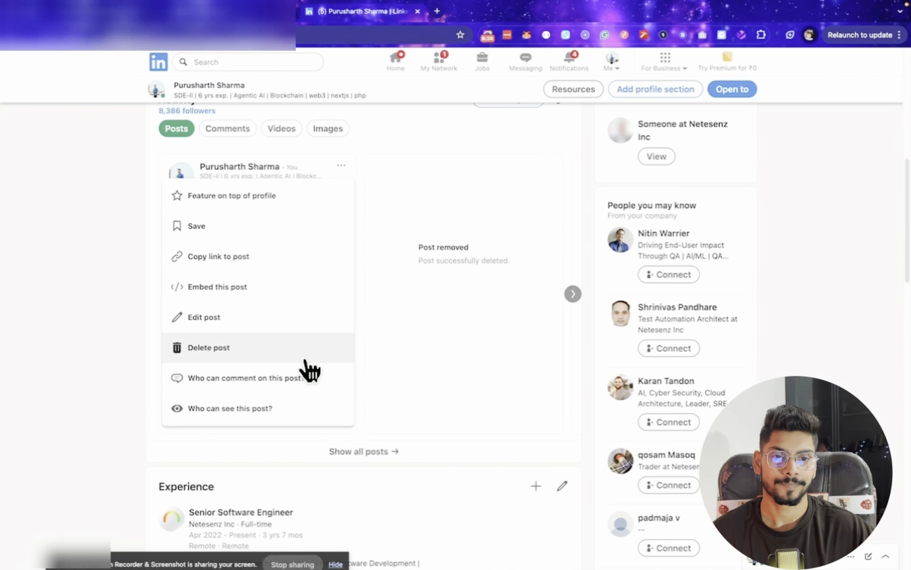
click(316, 348)
click(497, 154)
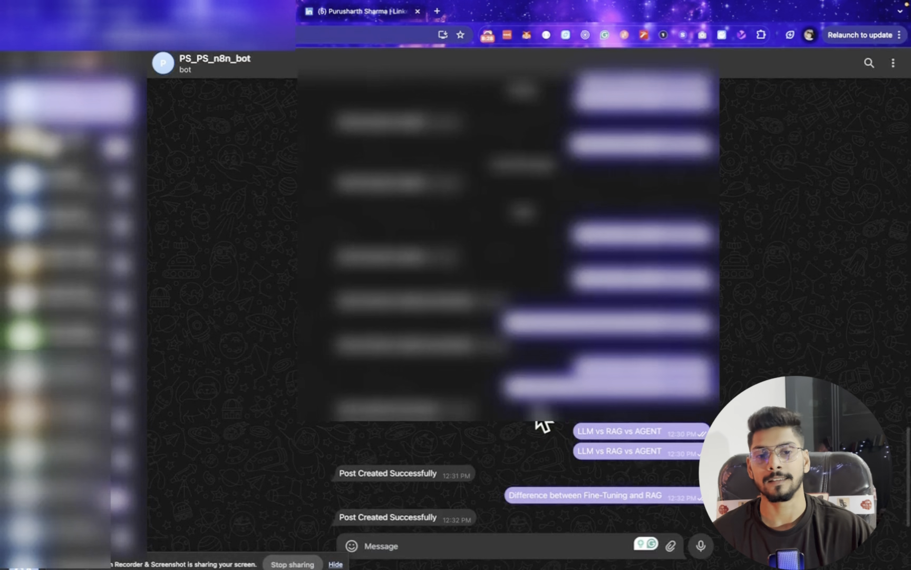
After checking the bot's latest Telegram reply, execute the n8n workflow again and review the AI Agent node's system message
drag(340, 516, 437, 515)
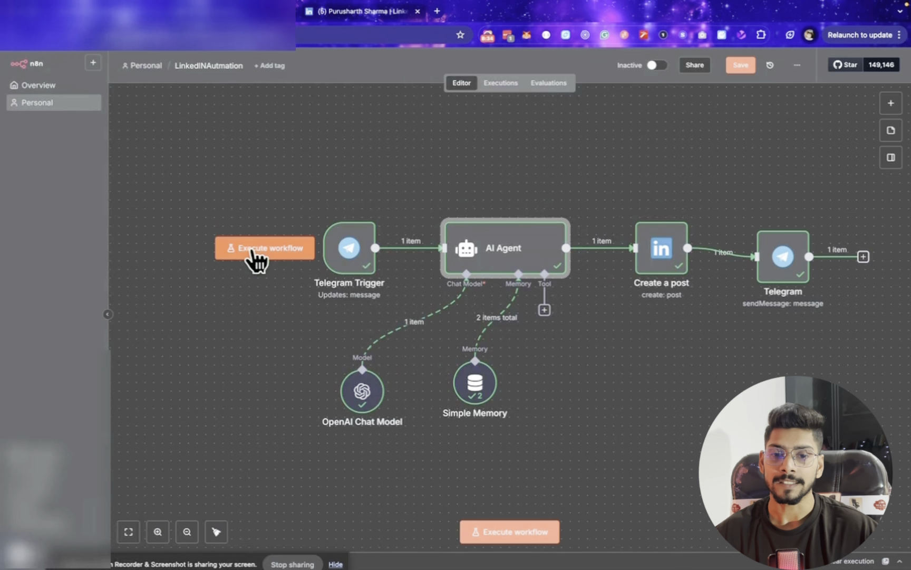
click(252, 255)
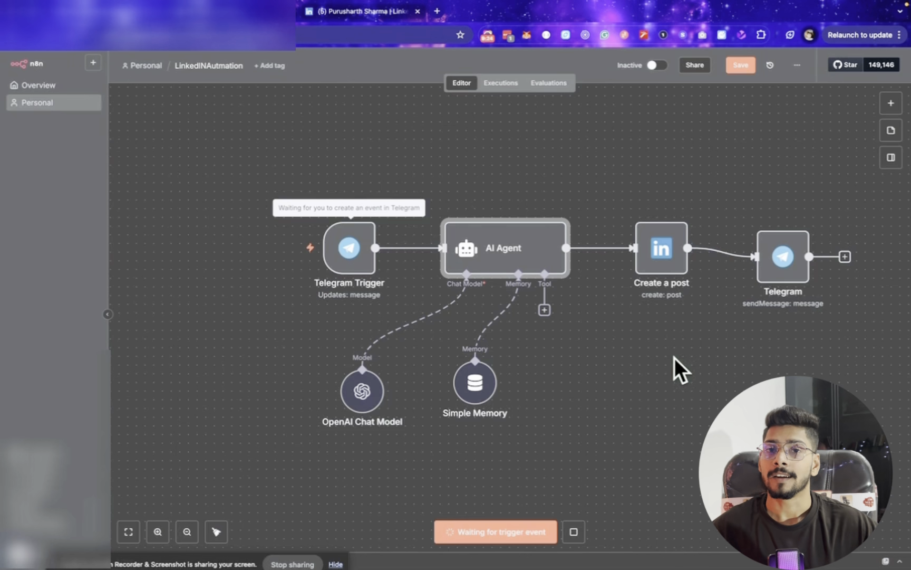
double_click(517, 261)
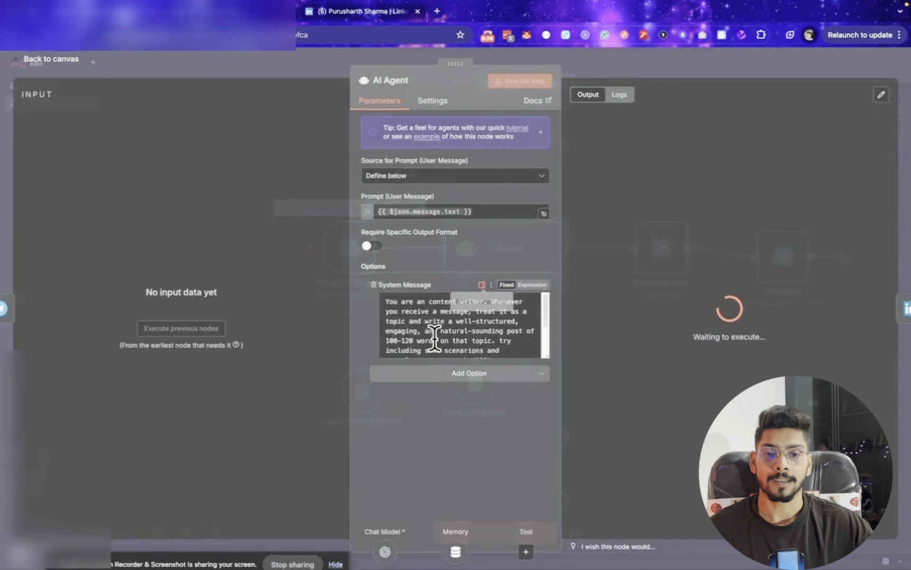
click(41, 62)
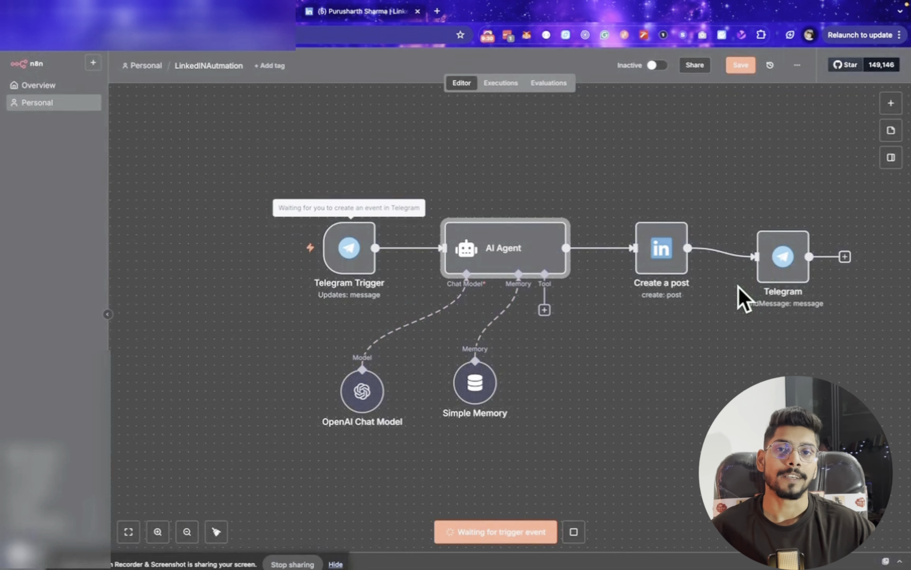